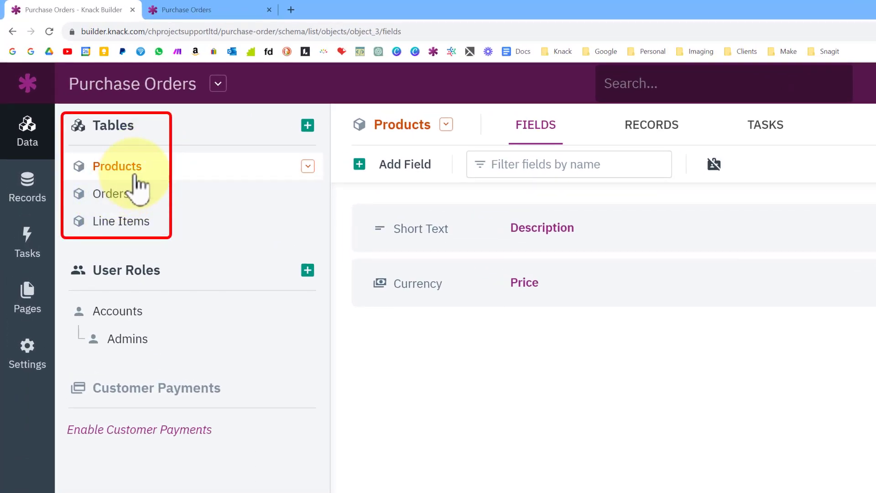
Review the stored records of the Products, Orders and Line Items tables in turn.
{"action": "left_click", "coordinate": [650, 128]}
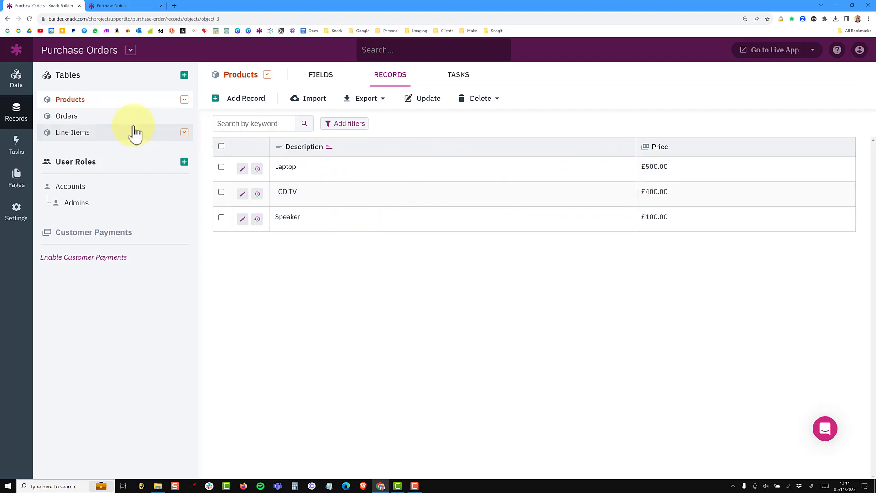
{"action": "left_click", "coordinate": [67, 116]}
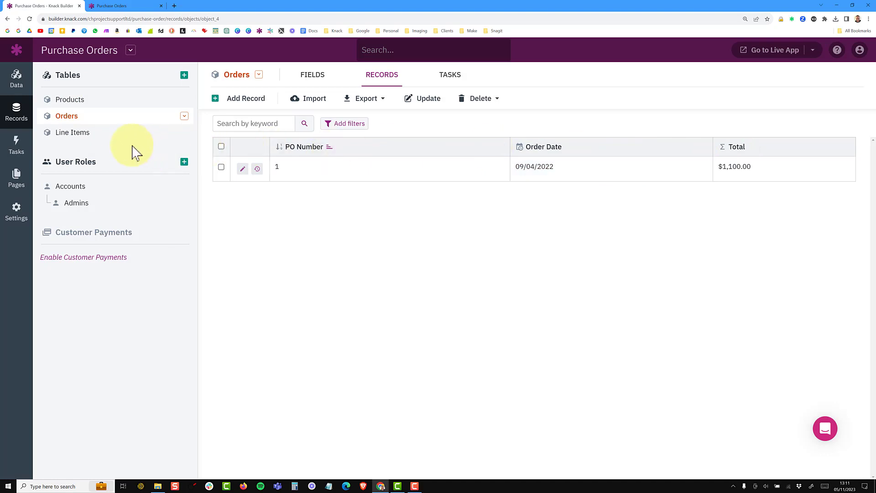
{"action": "left_click", "coordinate": [79, 135]}
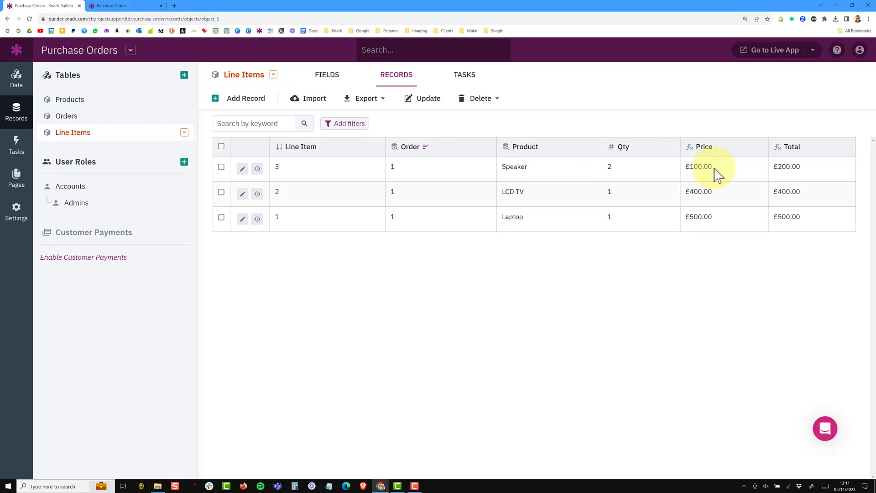
Examine the equation behind the Line Items table's Price field, close its settings unchanged, and check the Speaker line's price.
{"action": "left_click", "coordinate": [760, 150]}
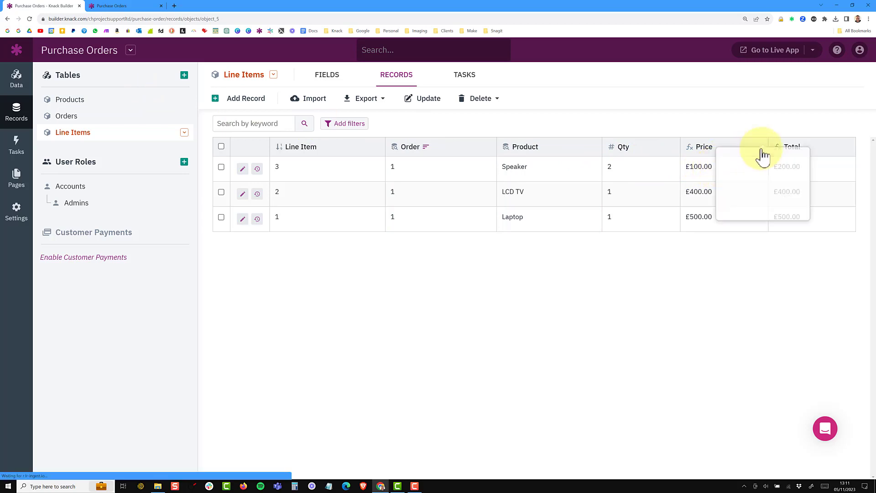
{"action": "left_click", "coordinate": [750, 159]}
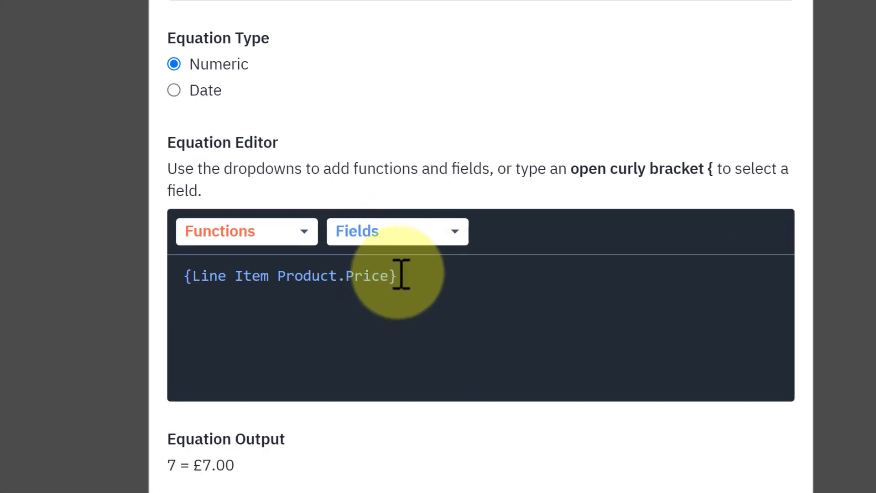
{"action": "left_click_drag", "start_coordinate": [397, 366], "coordinate": [351, 368]}
{"action": "left_click_drag", "start_coordinate": [309, 277], "coordinate": [279, 277]}
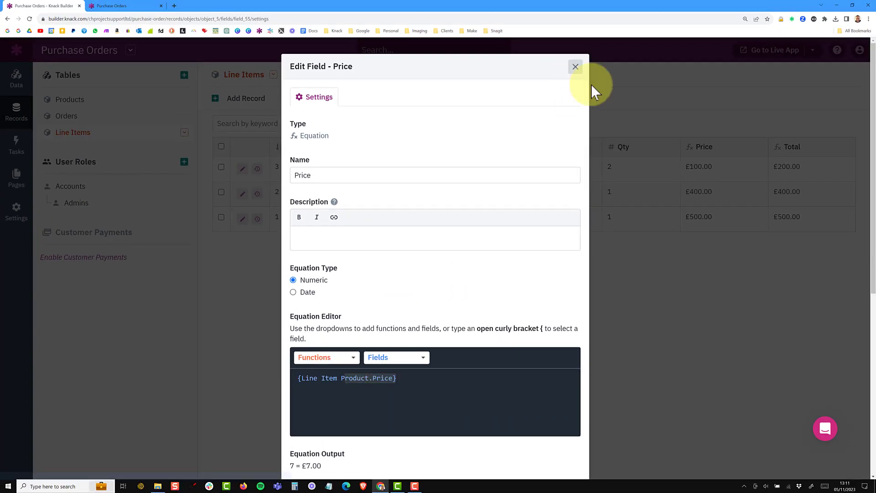
{"action": "left_click", "coordinate": [591, 85]}
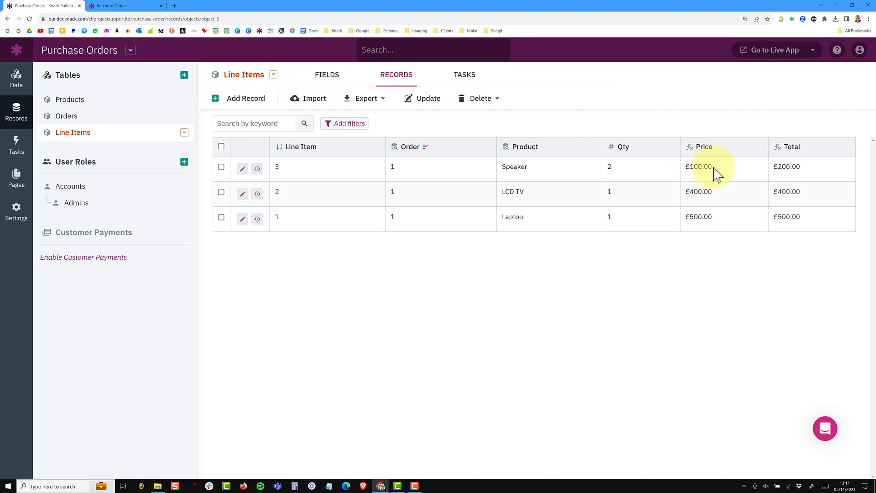
{"action": "left_click_drag", "start_coordinate": [713, 168], "coordinate": [690, 168]}
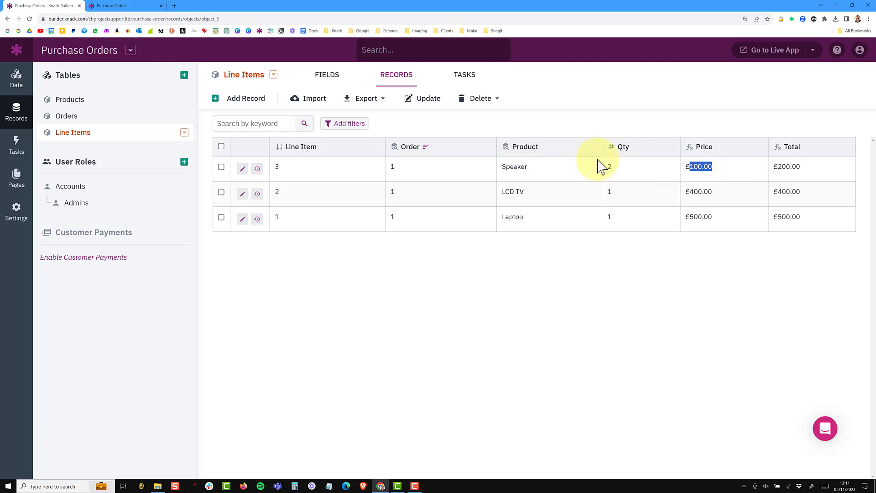
Set the Speaker's price to 90.00 in the Products table records.
{"action": "left_click", "coordinate": [71, 100]}
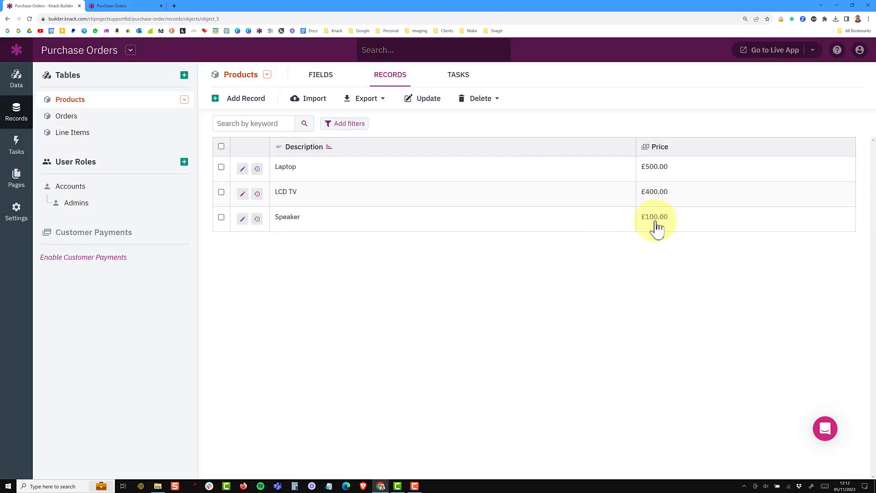
{"action": "left_click", "coordinate": [656, 227]}
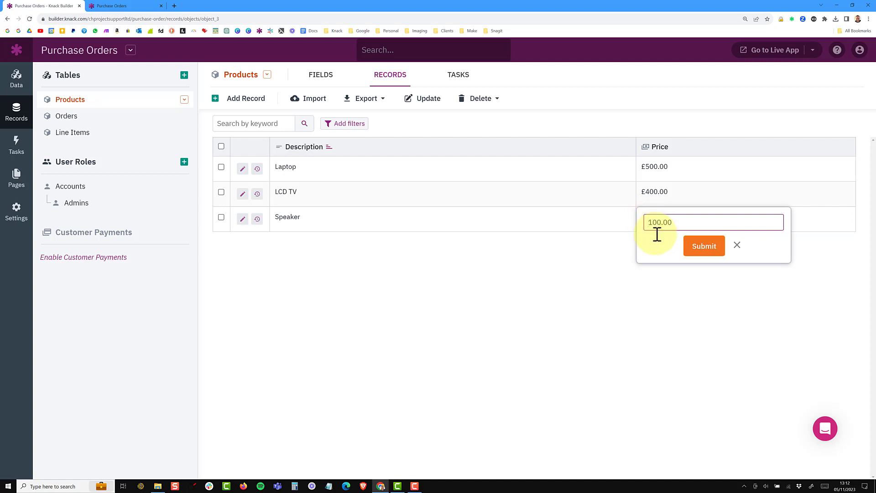
{"action": "type", "text": "9"}
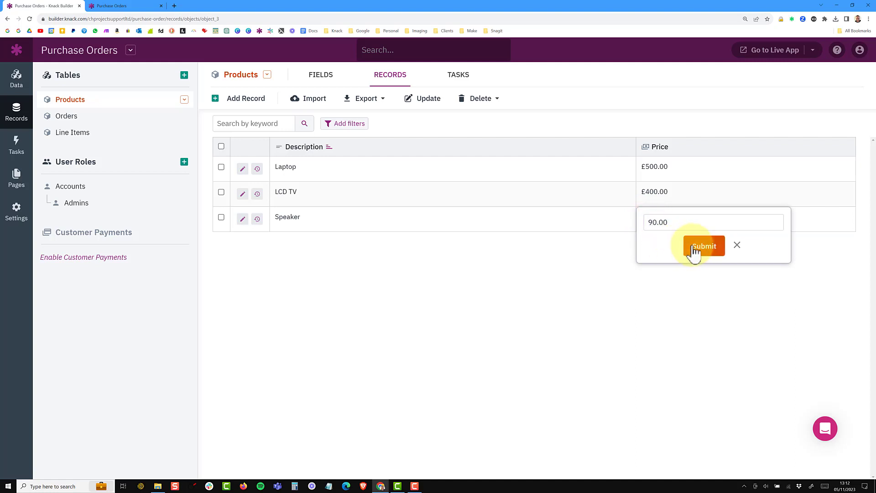
{"action": "left_click", "coordinate": [693, 249]}
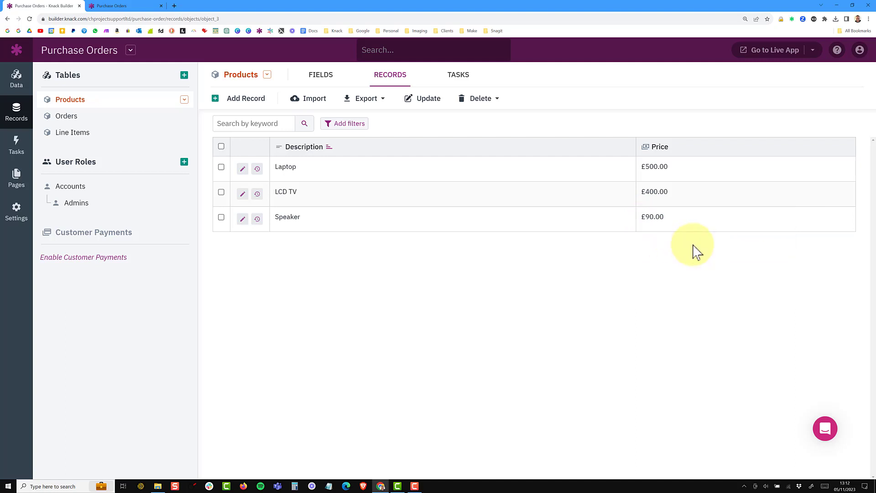
Check the Speaker line's price and total in the Line Items records.
{"action": "left_click", "coordinate": [79, 143]}
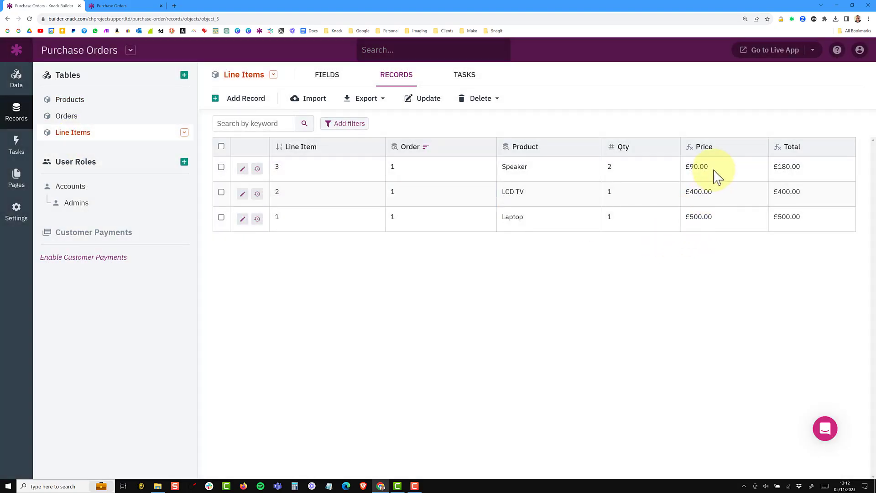
{"action": "left_click_drag", "start_coordinate": [708, 168], "coordinate": [687, 168]}
{"action": "left_click_drag", "start_coordinate": [802, 168], "coordinate": [775, 167]}
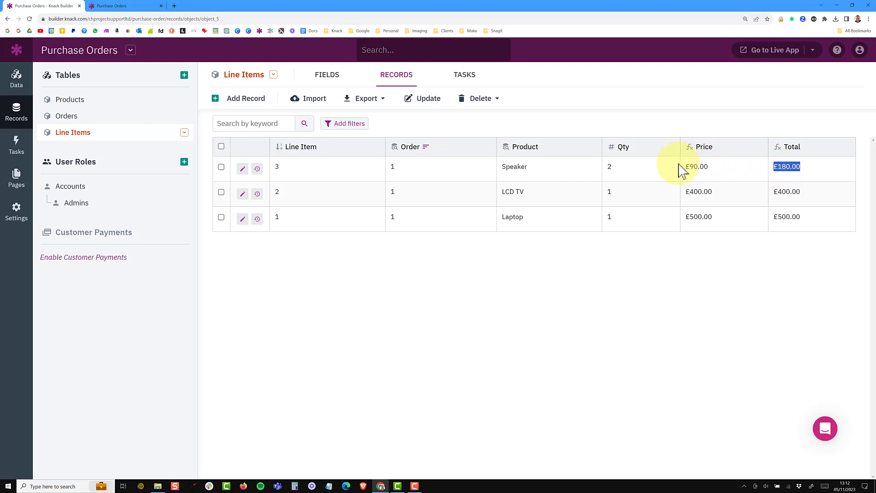
{"action": "left_click_drag", "start_coordinate": [709, 168], "coordinate": [686, 174]}
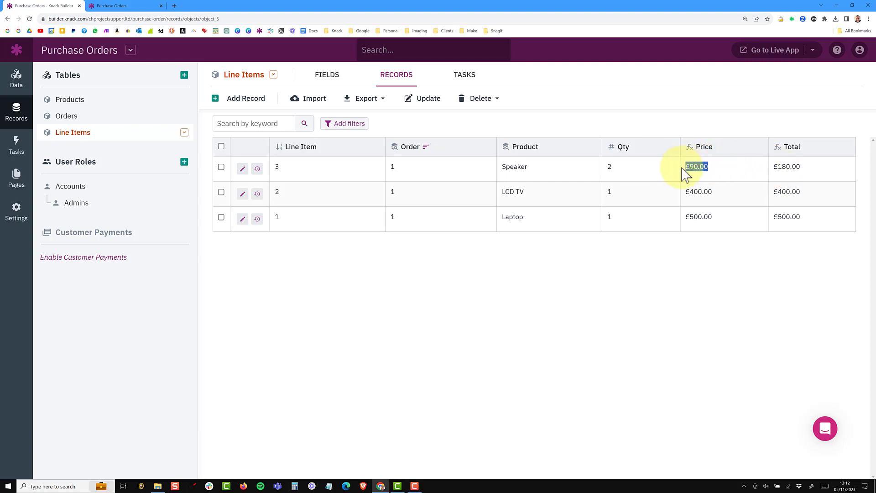
{"action": "left_click", "coordinate": [726, 168]}
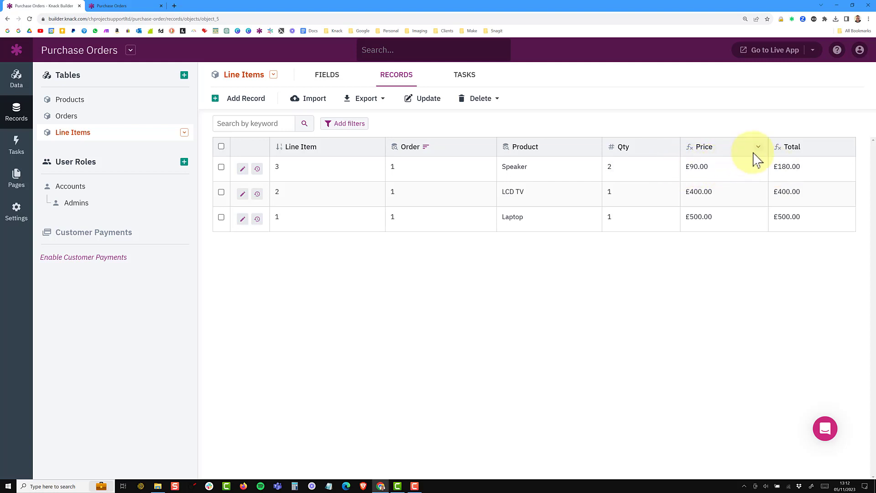
Reopen the Line Items Price field settings to review its equation, and close them without changes.
{"action": "left_click", "coordinate": [758, 147]}
{"action": "left_click", "coordinate": [745, 160]}
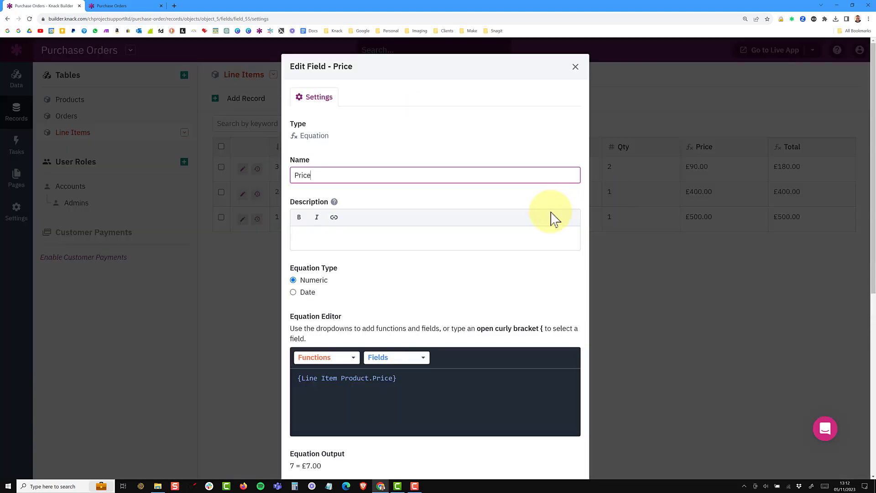
{"action": "left_click", "coordinate": [394, 380]}
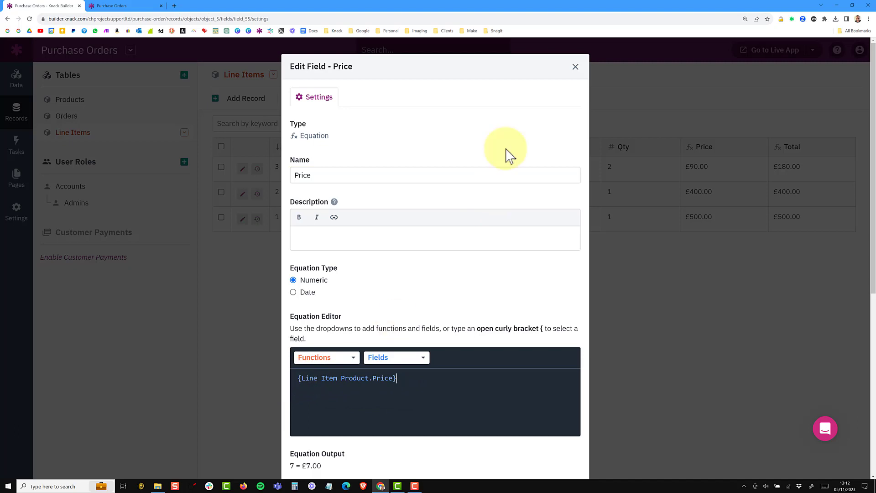
{"action": "left_click", "coordinate": [575, 67]}
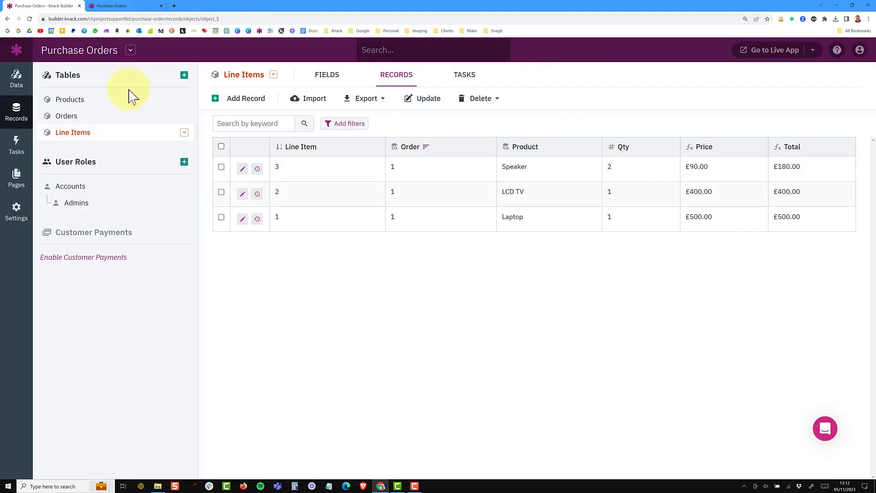
Switch to the live Purchase Orders app, reload the details of PO number 1 and check the Speaker line's price and total.
{"action": "left_click", "coordinate": [126, 9]}
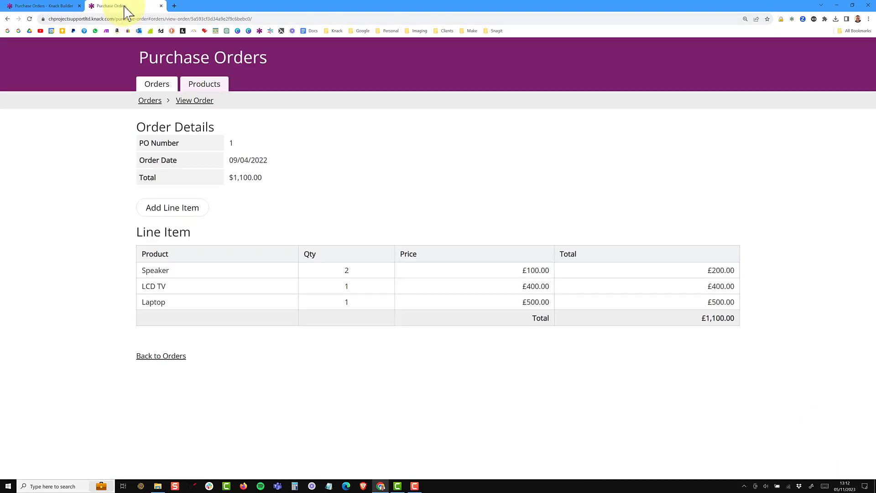
{"action": "left_click", "coordinate": [155, 86]}
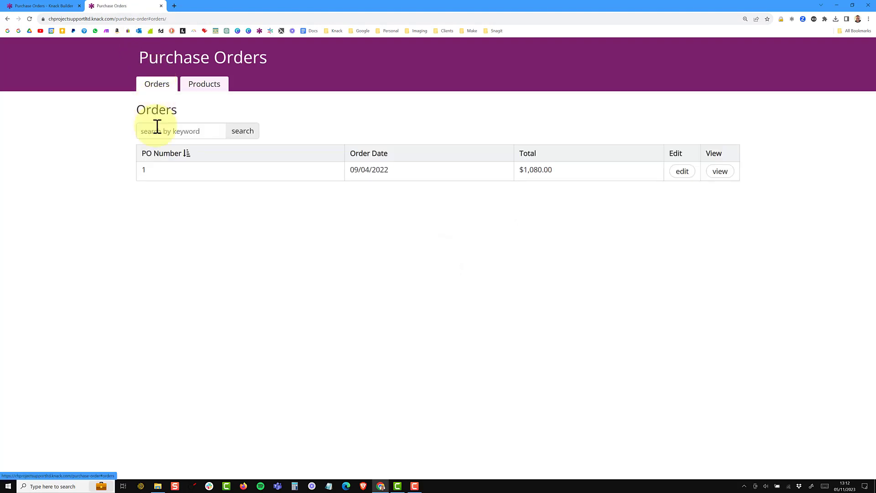
{"action": "left_click", "coordinate": [718, 173]}
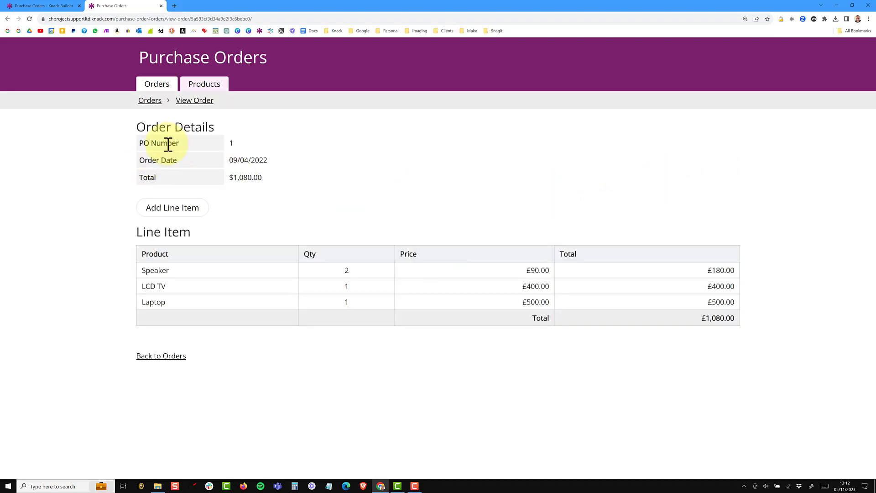
{"action": "left_click_drag", "start_coordinate": [167, 143], "coordinate": [265, 182]}
{"action": "left_click", "coordinate": [265, 194]}
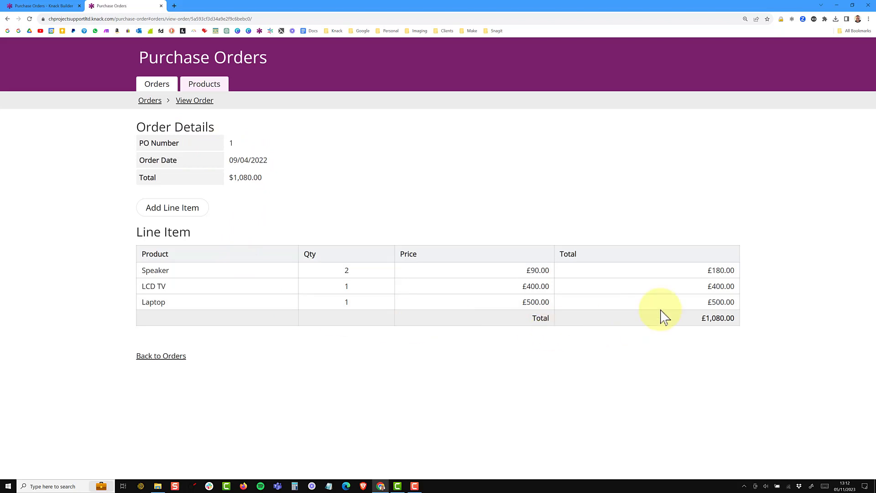
{"action": "left_click_drag", "start_coordinate": [526, 271], "coordinate": [557, 273]}
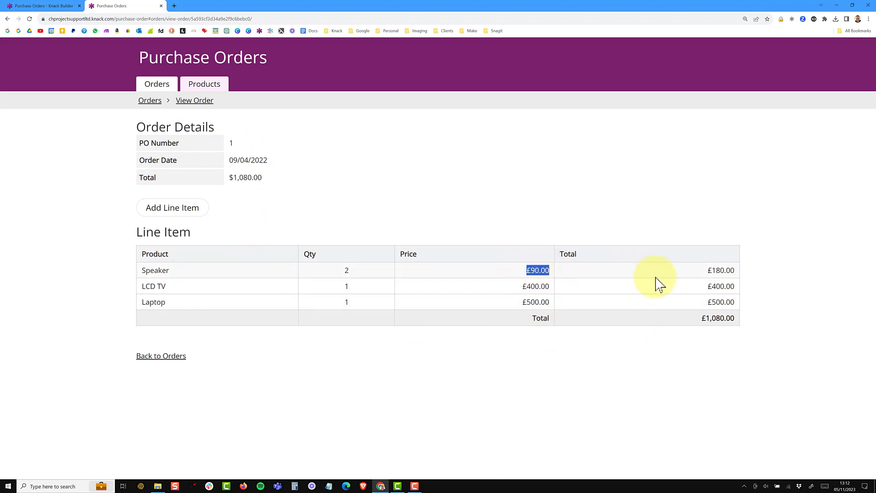
{"action": "left_click_drag", "start_coordinate": [705, 270], "coordinate": [731, 270]}
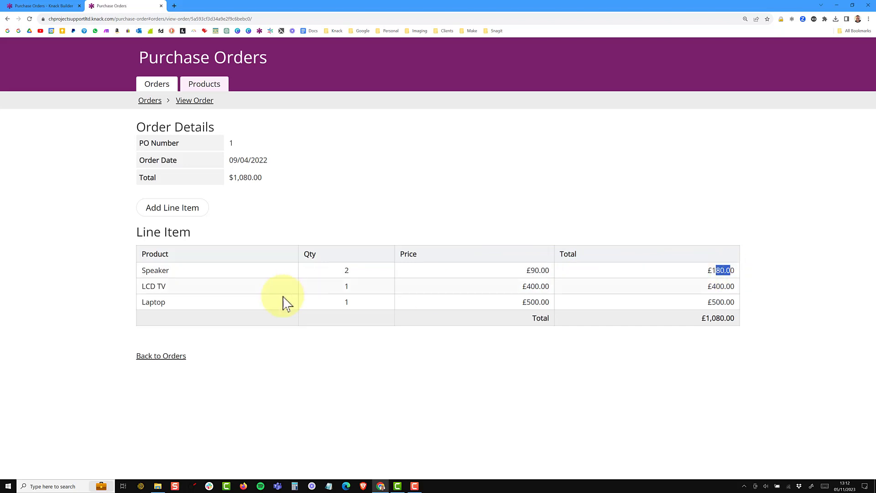
Set the Speaker's price to 110 on the live app's Products page.
{"action": "left_click", "coordinate": [200, 92]}
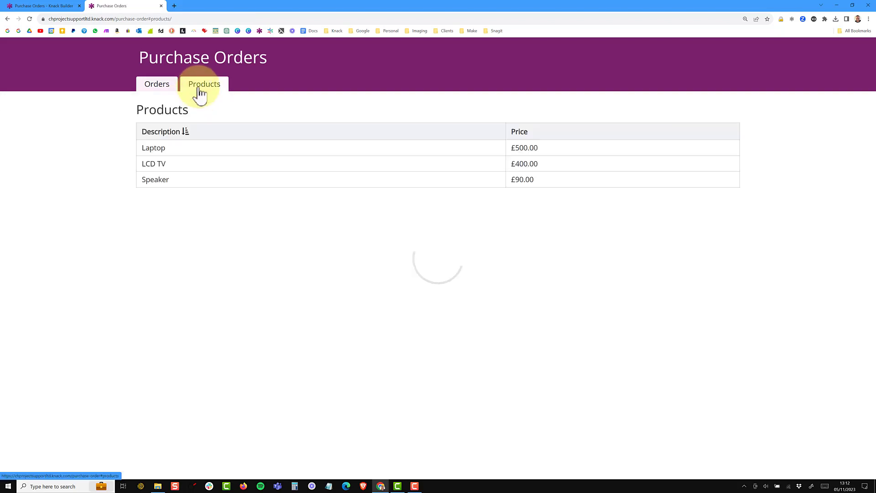
{"action": "left_click", "coordinate": [523, 183]}
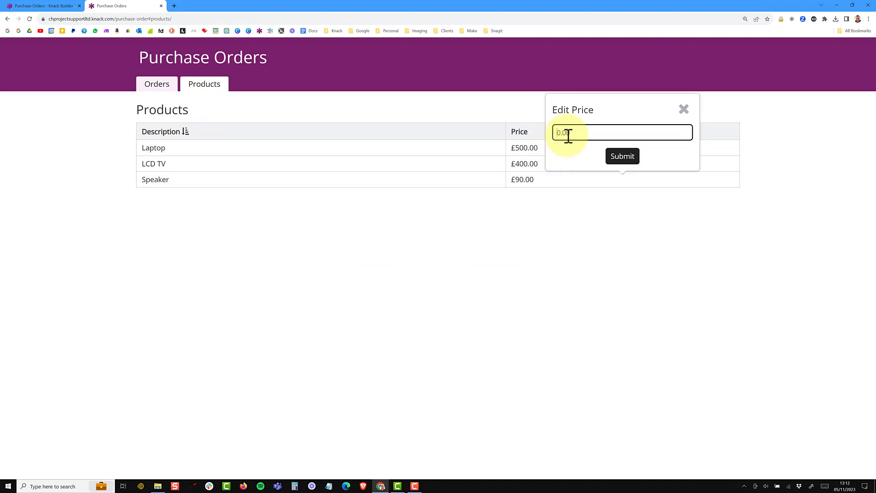
{"action": "type", "text": "110"}
{"action": "left_click", "coordinate": [627, 160]}
View PO number 1 from the orders list and check its Speaker price and overall line item total.
{"action": "left_click", "coordinate": [160, 86]}
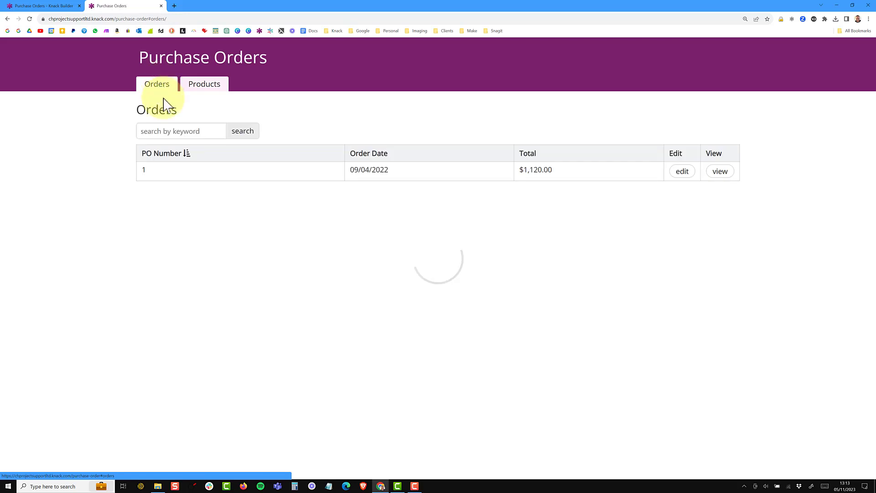
{"action": "left_click", "coordinate": [720, 172]}
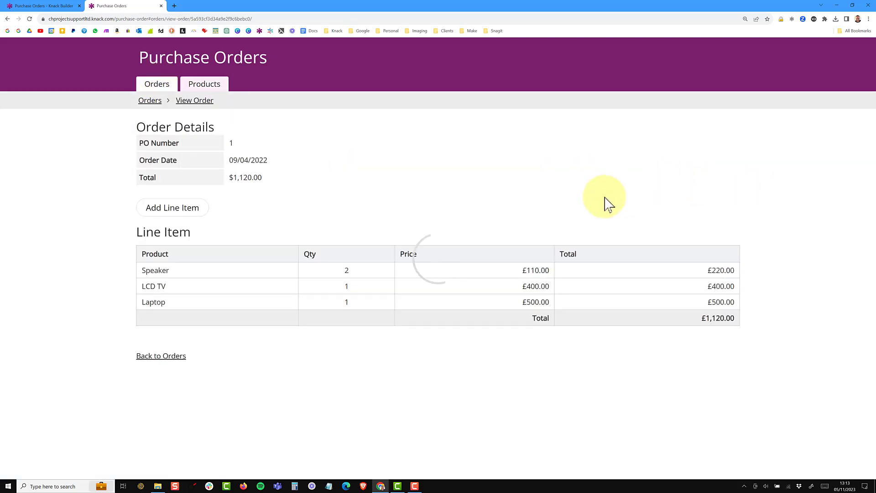
{"action": "left_click_drag", "start_coordinate": [521, 272], "coordinate": [551, 270]}
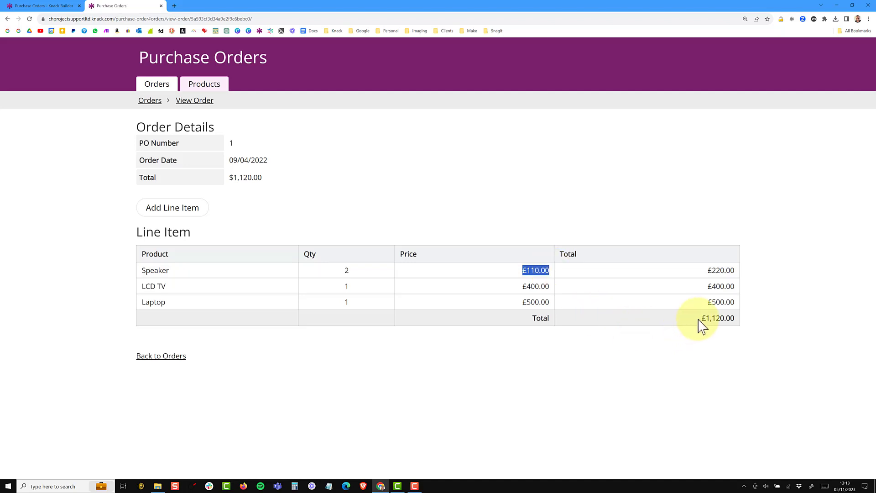
{"action": "left_click_drag", "start_coordinate": [701, 318], "coordinate": [732, 318]}
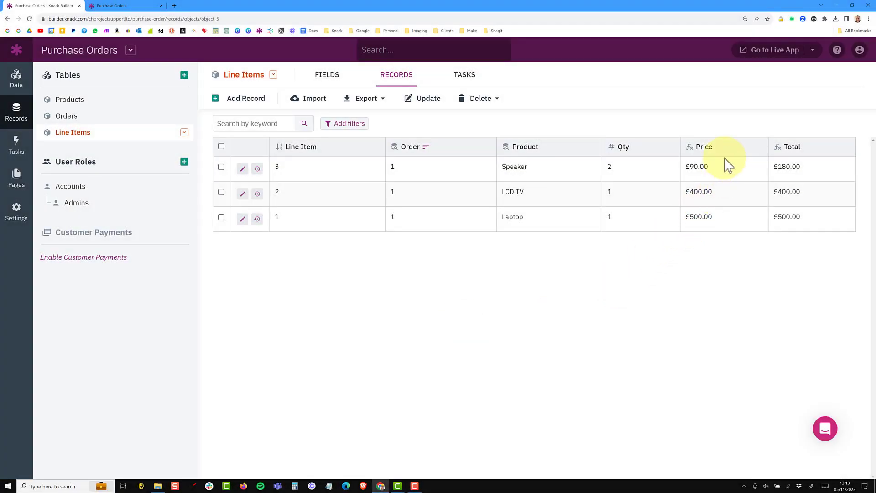
Add a currency field named Price New with £ format to the Line Items table, directly above the Price equation.
{"action": "left_click", "coordinate": [337, 82]}
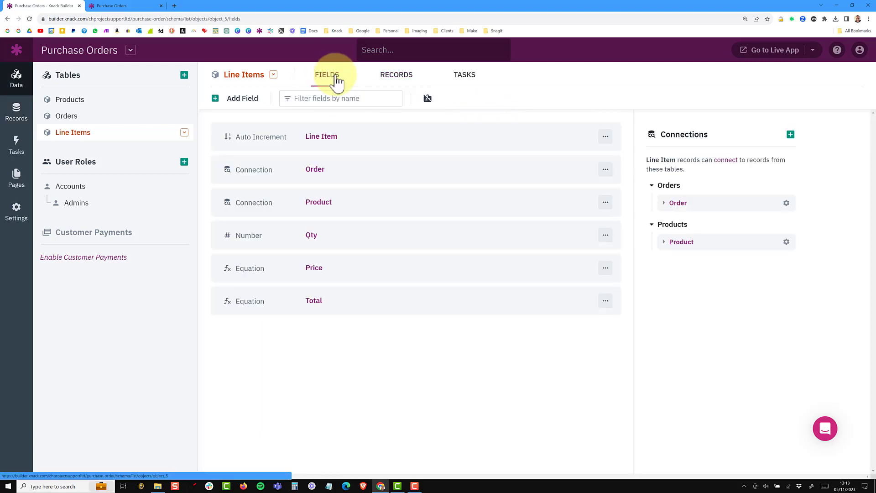
{"action": "left_click", "coordinate": [250, 104]}
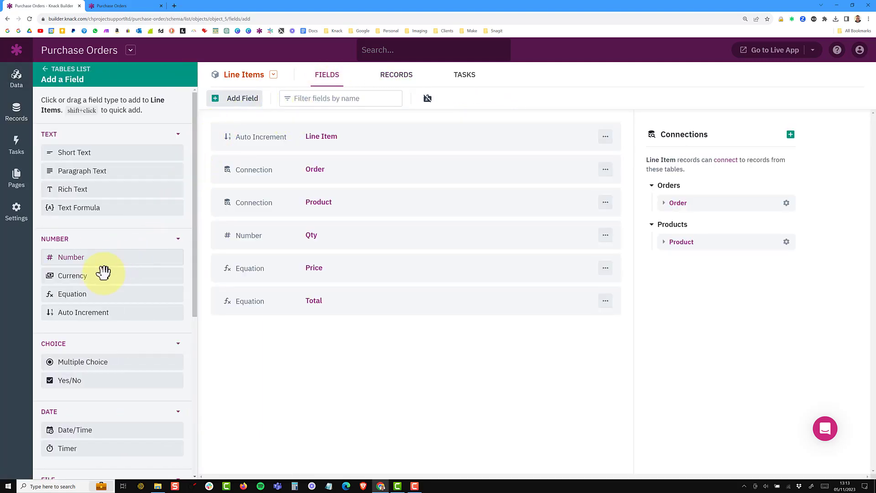
{"action": "left_click_drag", "start_coordinate": [103, 272], "coordinate": [320, 257]}
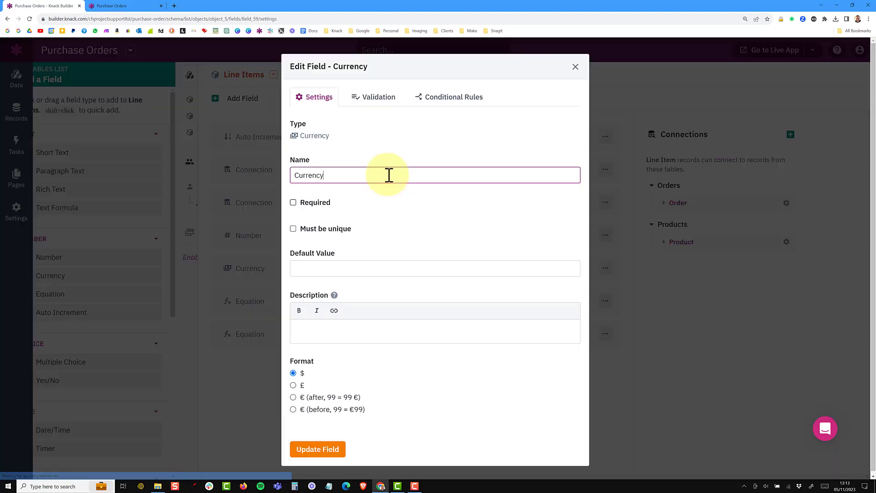
{"action": "left_click_drag", "start_coordinate": [325, 175], "coordinate": [293, 176]}
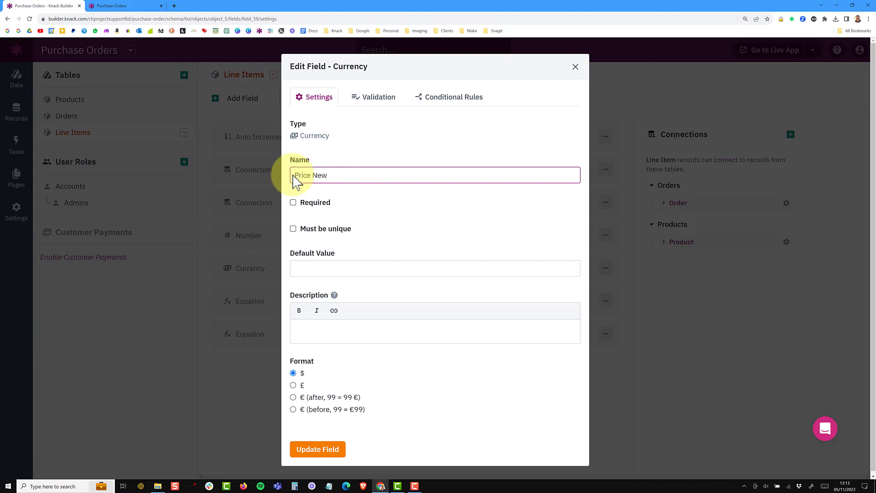
{"action": "left_click", "coordinate": [295, 385]}
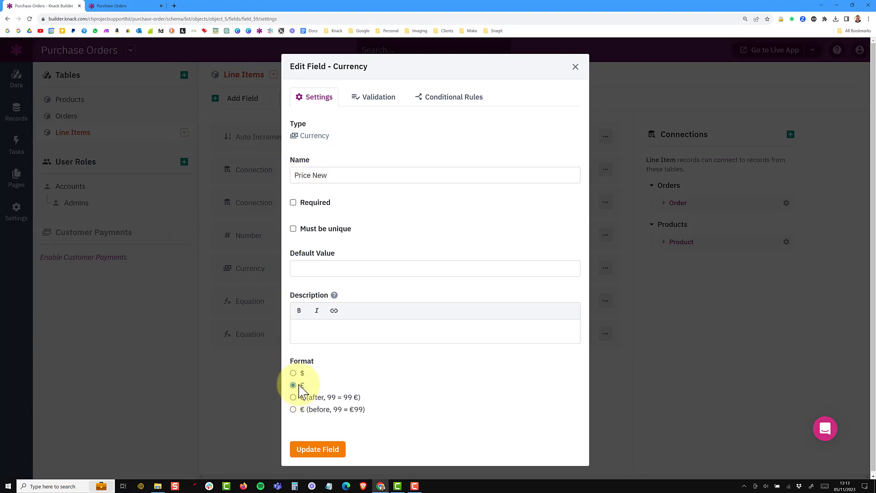
{"action": "left_click", "coordinate": [315, 451]}
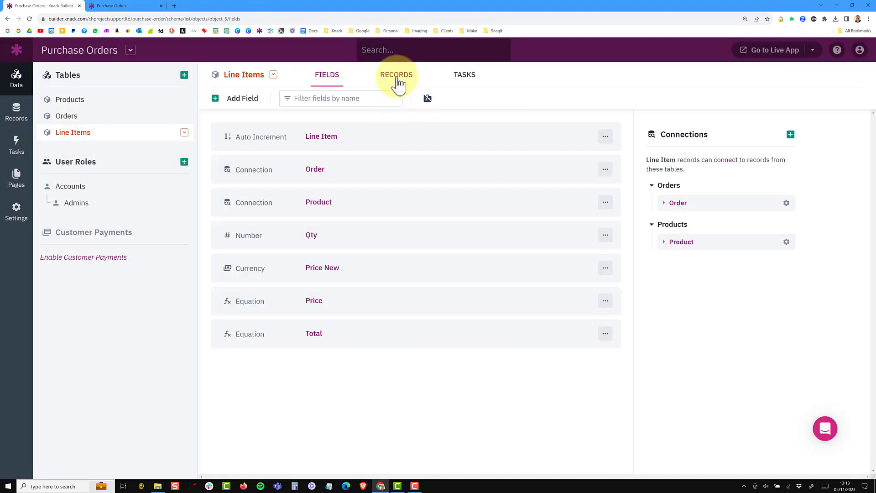
Check the Price New column in the Line Items records, opening the Speaker line's value and closing it without changes.
{"action": "left_click", "coordinate": [397, 77]}
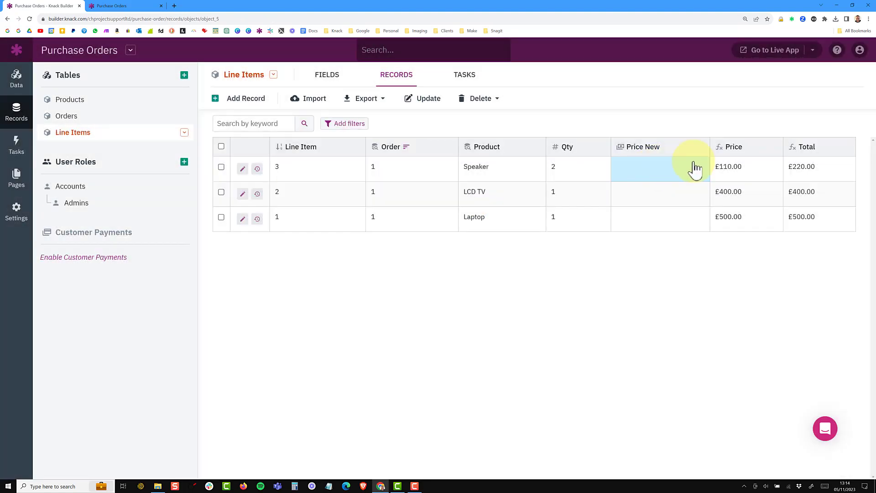
{"action": "double_click", "coordinate": [731, 167]}
{"action": "left_click", "coordinate": [656, 172]}
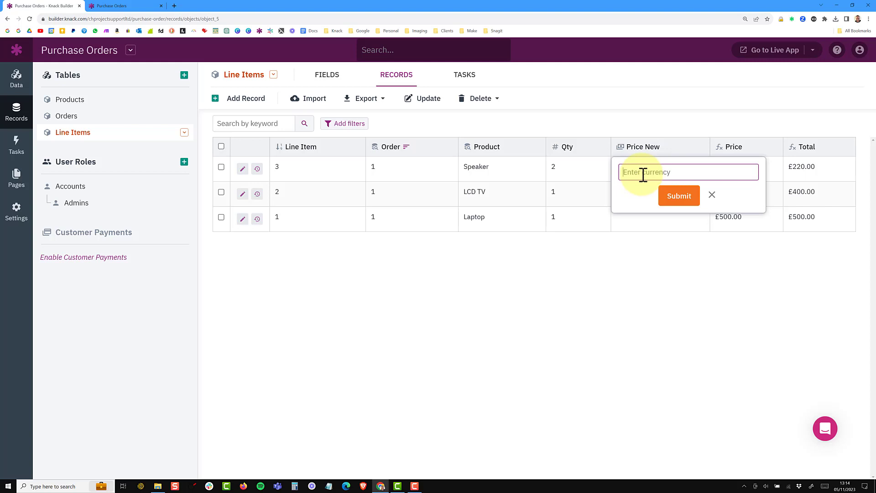
{"action": "left_click", "coordinate": [554, 356]}
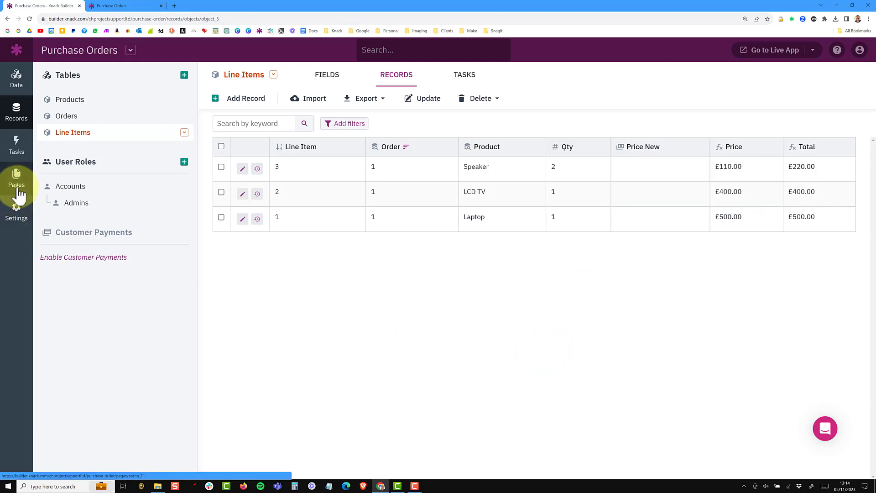
Open the record rules of the Add Line Item form under the View Order page, widening the settings area for readability.
{"action": "left_click", "coordinate": [18, 180]}
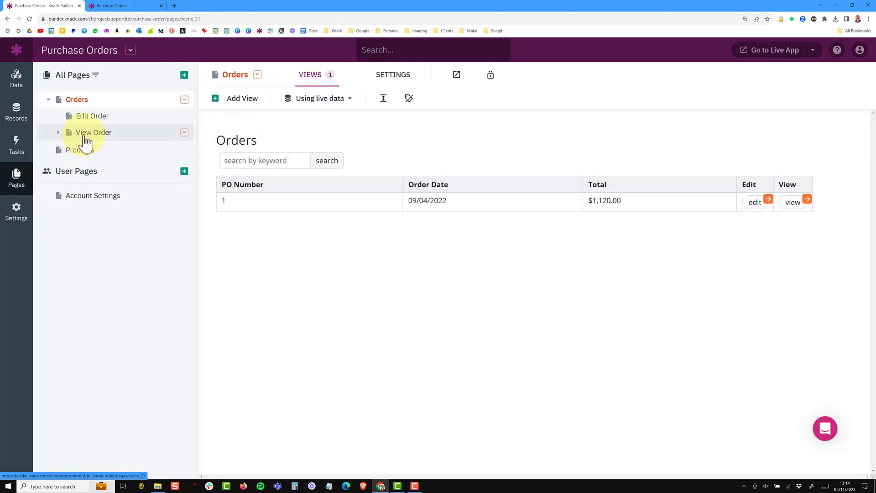
{"action": "left_click", "coordinate": [84, 136]}
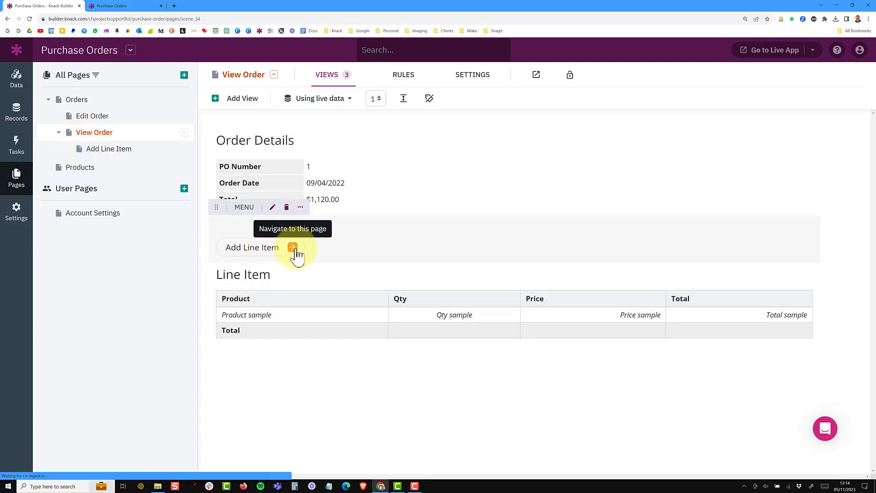
{"action": "left_click", "coordinate": [292, 247]}
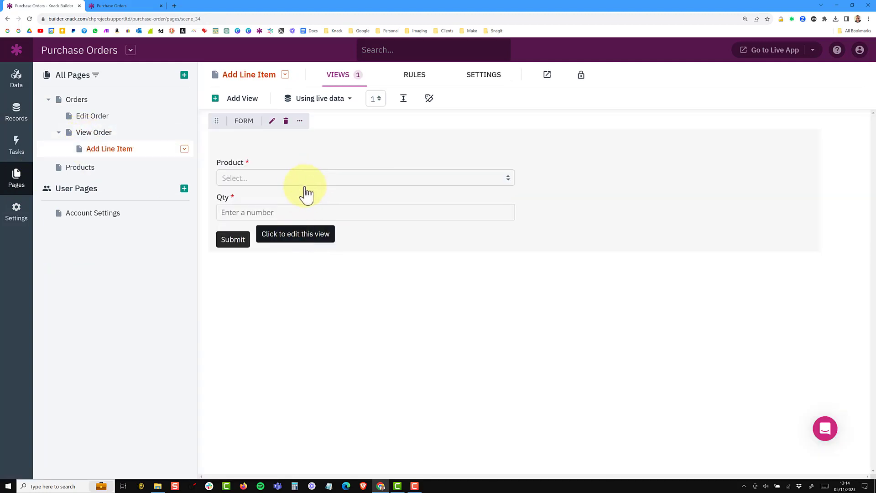
{"action": "left_click", "coordinate": [318, 199]}
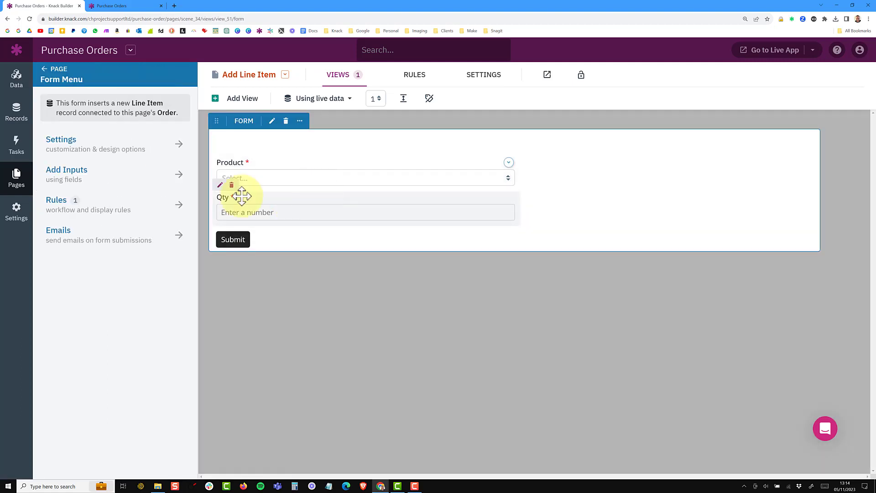
{"action": "left_click", "coordinate": [75, 212]}
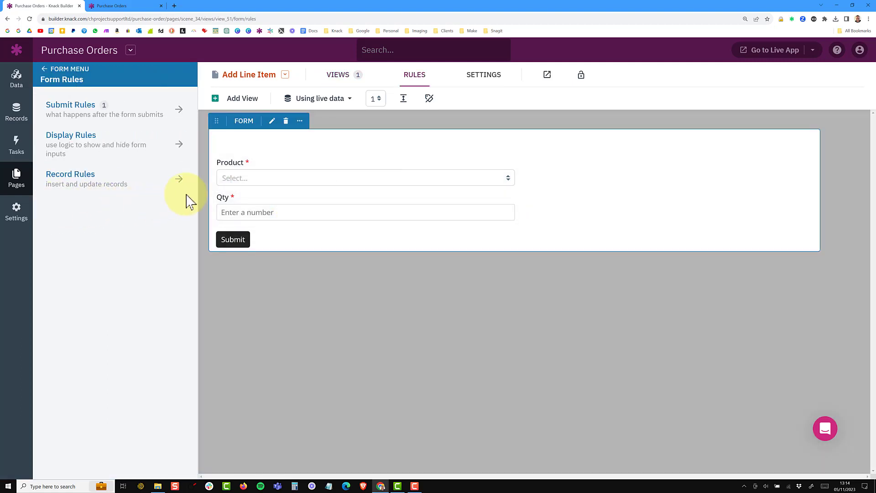
{"action": "left_click_drag", "start_coordinate": [197, 189], "coordinate": [249, 200]}
{"action": "left_click", "coordinate": [120, 175]}
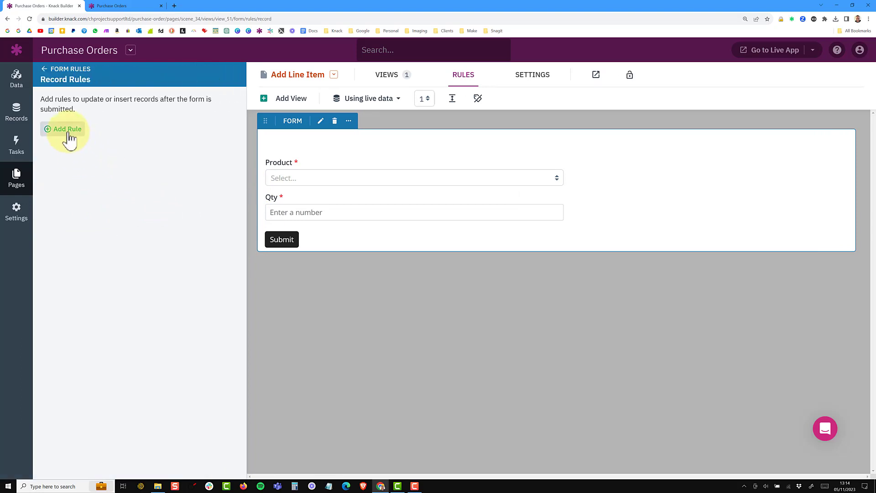
Add and save a record rule that updates this record's Price New to the connected value Products > Price on every submission.
{"action": "left_click", "coordinate": [68, 129]}
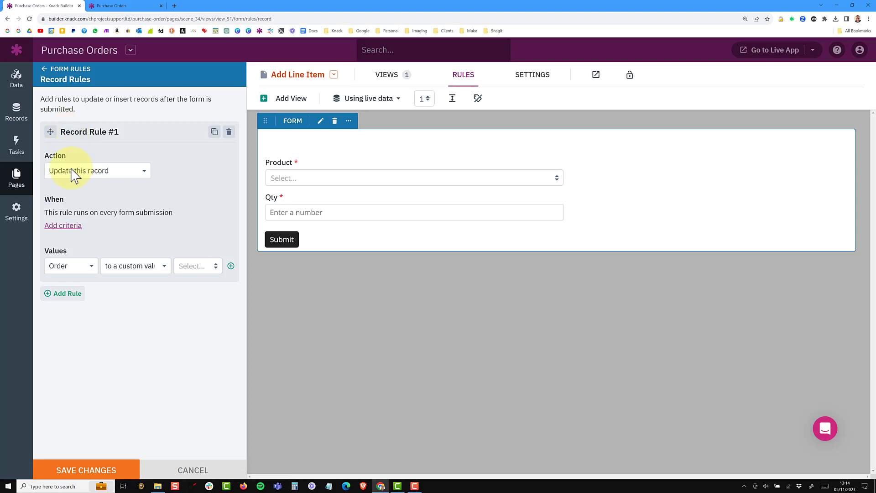
{"action": "left_click", "coordinate": [68, 267]}
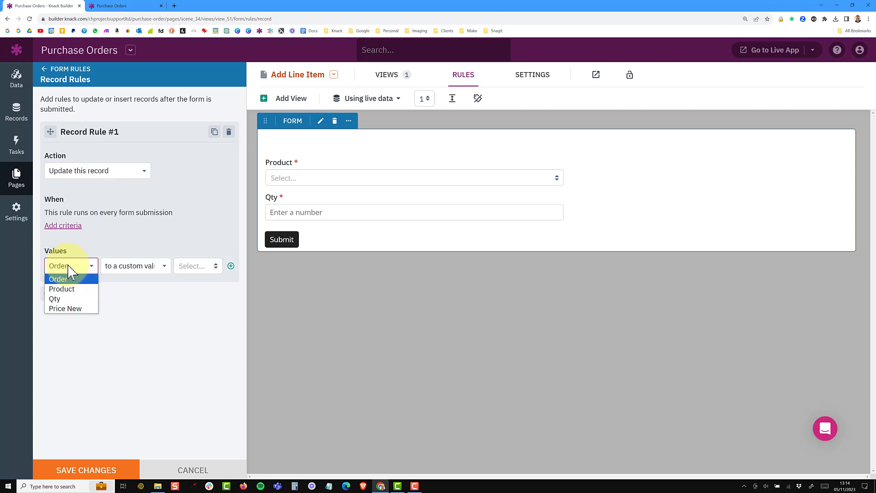
{"action": "left_click", "coordinate": [74, 308]}
{"action": "left_click", "coordinate": [151, 274]}
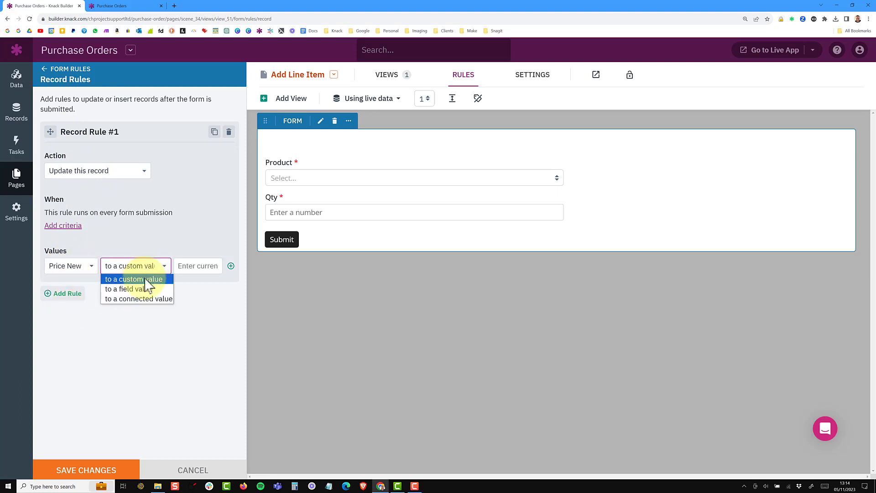
{"action": "left_click", "coordinate": [144, 303]}
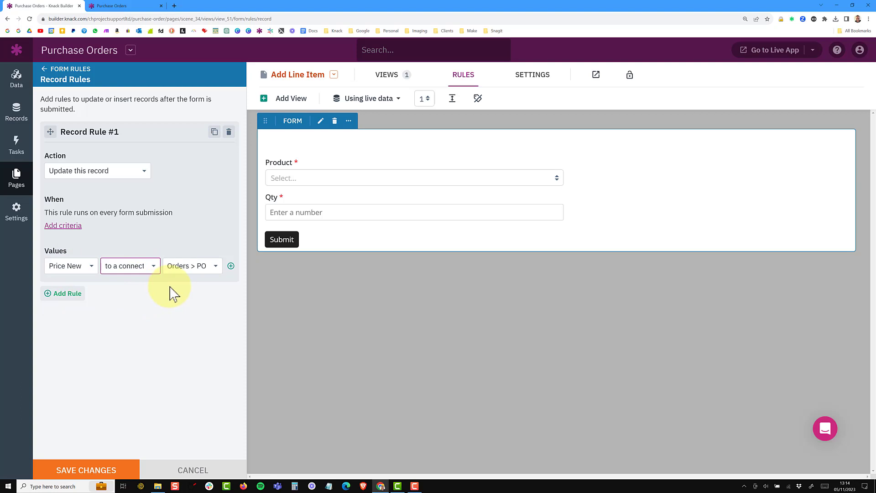
{"action": "left_click", "coordinate": [188, 271]}
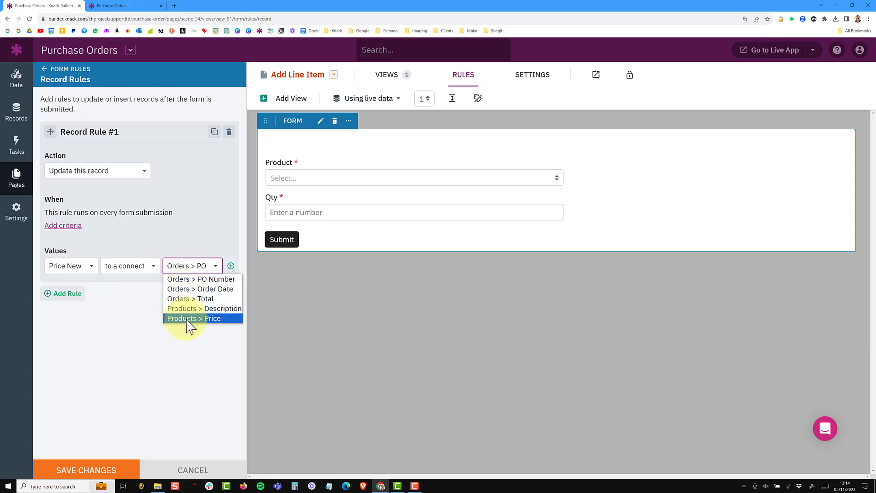
{"action": "left_click", "coordinate": [203, 328]}
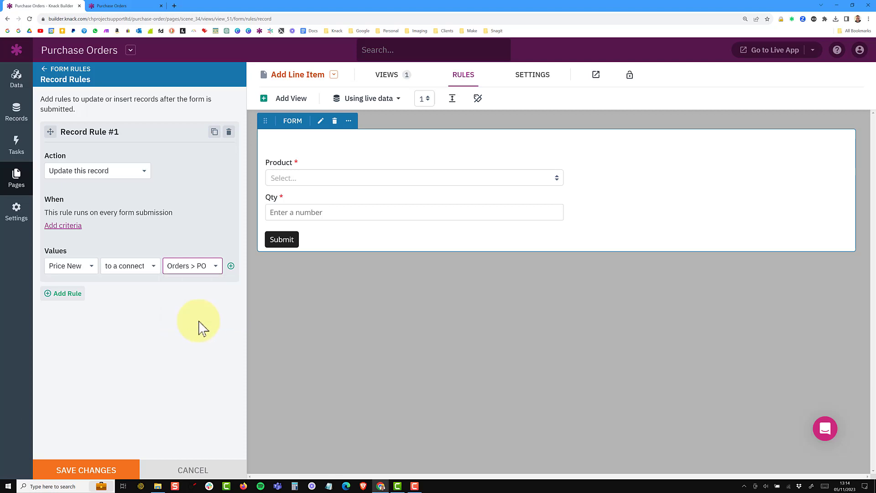
{"action": "left_click", "coordinate": [111, 472]}
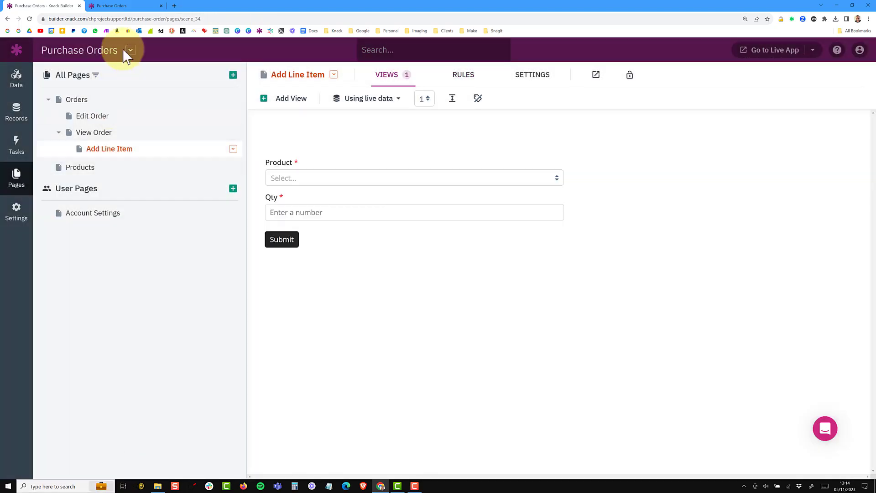
Switch to the live Purchase Orders app, reload it to check the product prices, and open PO number 1's details.
{"action": "left_click", "coordinate": [122, 12]}
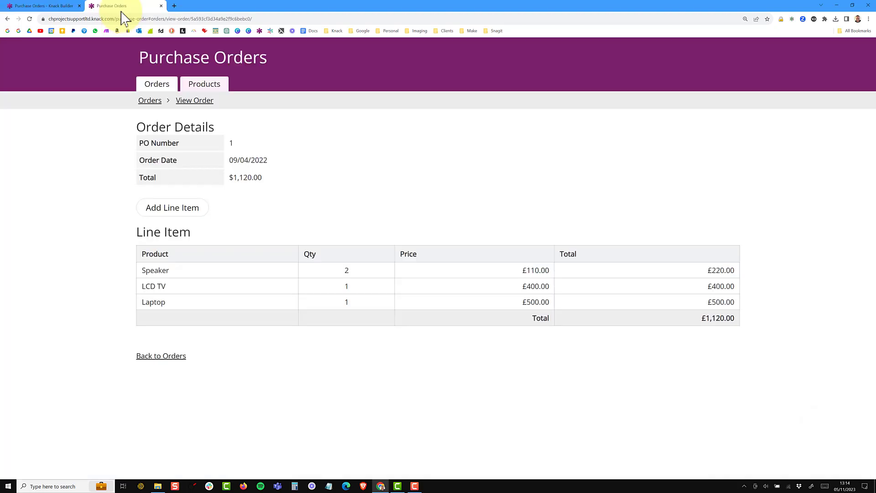
{"action": "left_click", "coordinate": [29, 19]}
{"action": "left_click", "coordinate": [211, 87]}
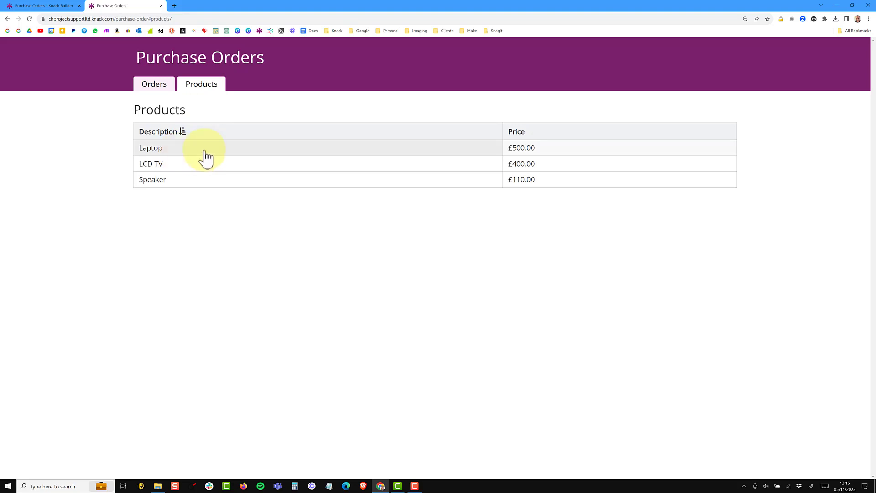
{"action": "left_click", "coordinate": [164, 92]}
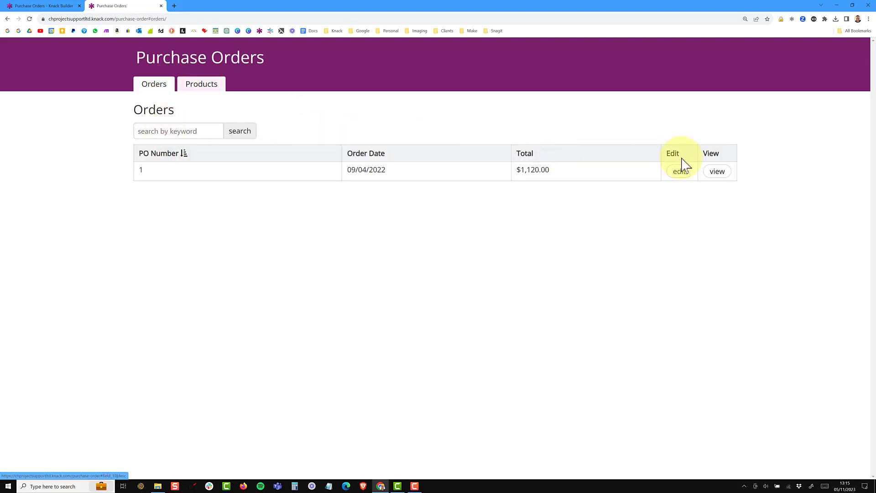
{"action": "left_click", "coordinate": [715, 173]}
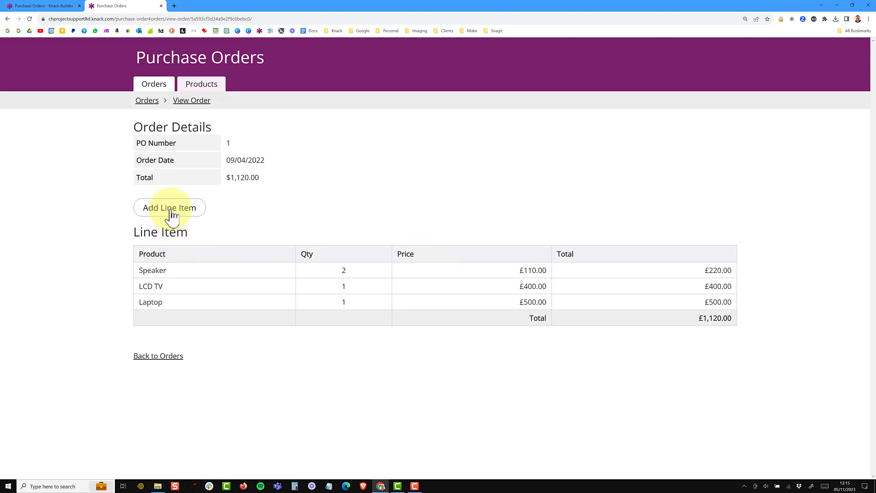
Add a line item to PO number 1 for product Laptop with quantity 1.
{"action": "left_click", "coordinate": [172, 213]}
{"action": "left_click", "coordinate": [308, 119]}
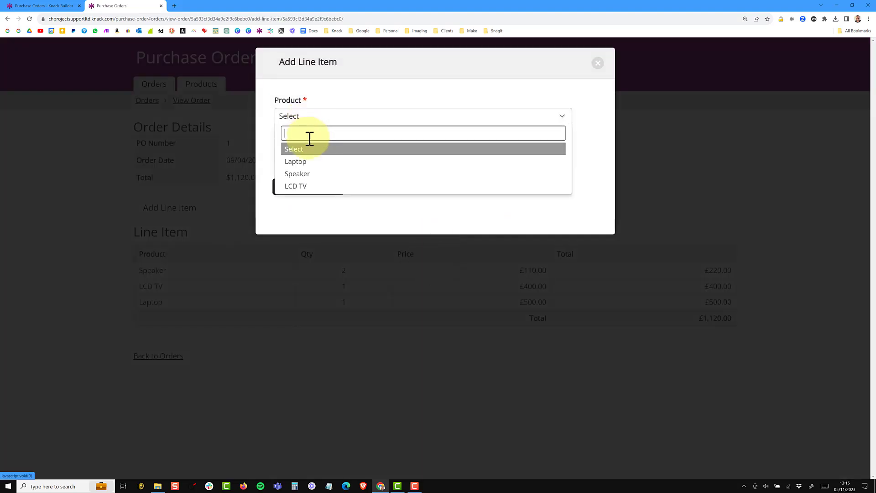
{"action": "left_click", "coordinate": [299, 162]}
{"action": "left_click", "coordinate": [301, 158]}
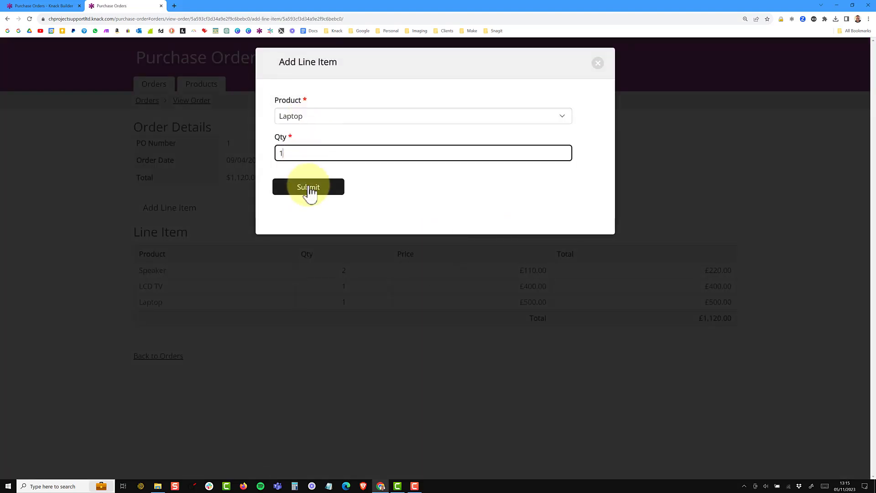
{"action": "left_click", "coordinate": [308, 188]}
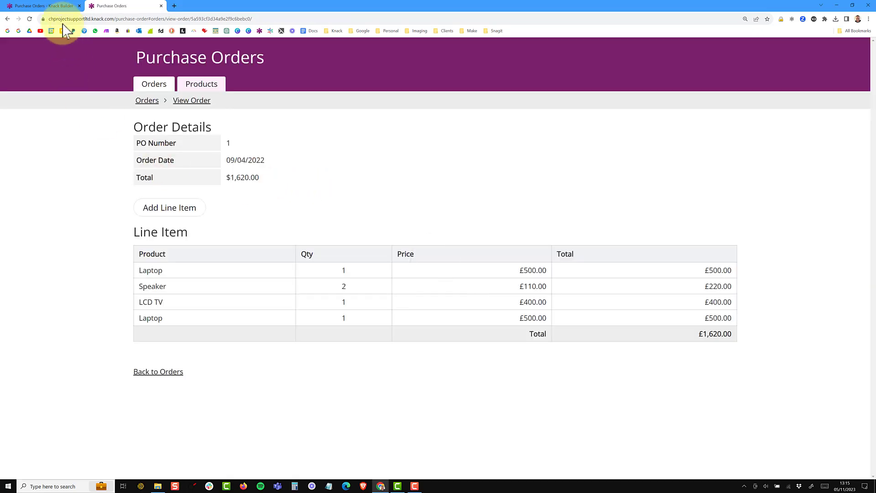
Switch back to the Knack Builder and inspect the new Laptop record's Price New value in Line Items, leaving it unchanged.
{"action": "left_click", "coordinate": [43, 6]}
{"action": "left_click", "coordinate": [28, 112]}
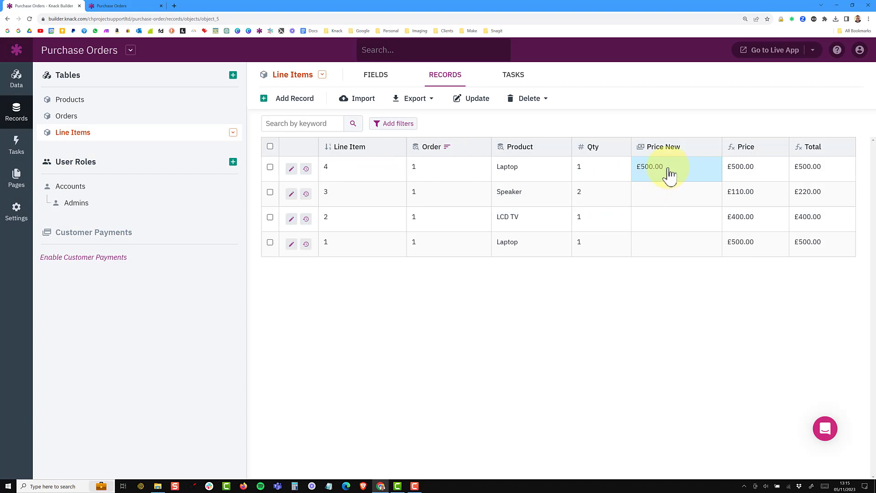
{"action": "left_click", "coordinate": [650, 167]}
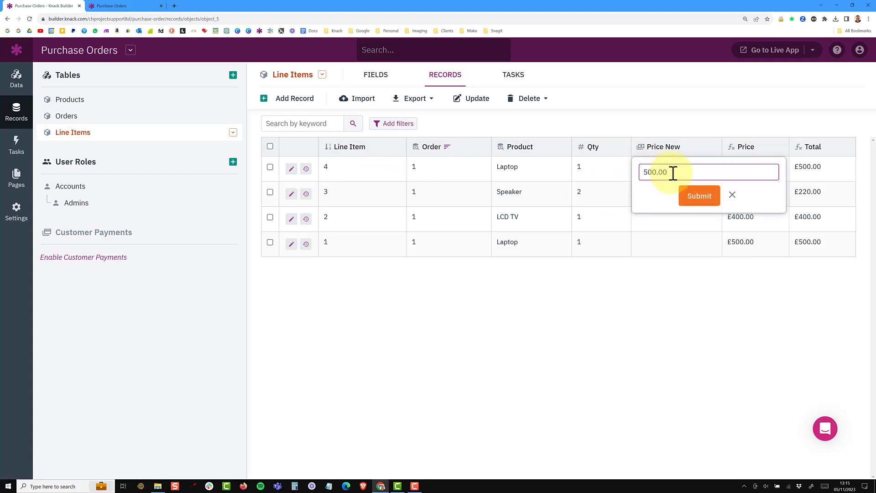
{"action": "left_click_drag", "start_coordinate": [673, 173], "coordinate": [640, 172]}
{"action": "left_click", "coordinate": [682, 120]}
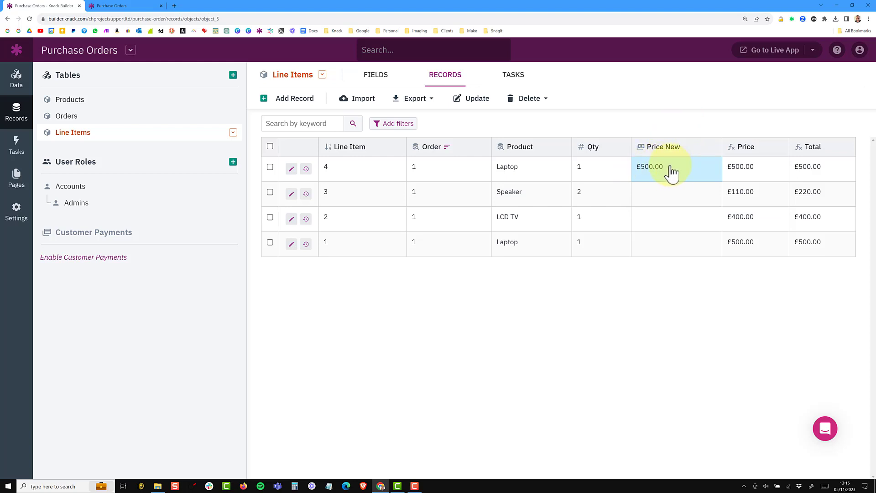
Add a Price New column between Price and Total in the View Order page's Line Item grid and save the changes.
{"action": "left_click", "coordinate": [17, 177]}
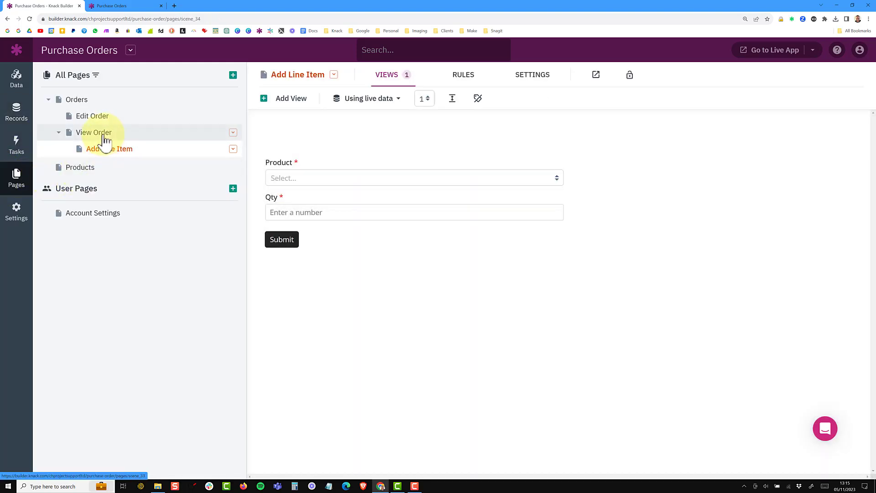
{"action": "left_click", "coordinate": [104, 137]}
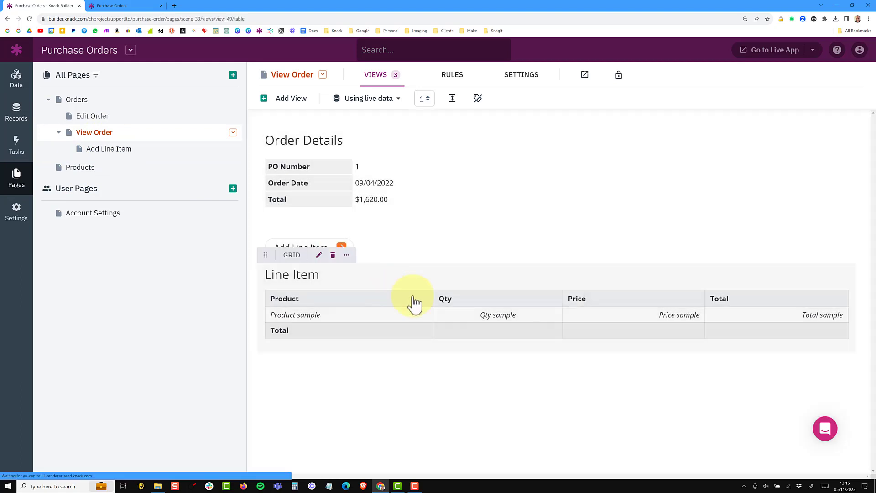
{"action": "left_click", "coordinate": [413, 302]}
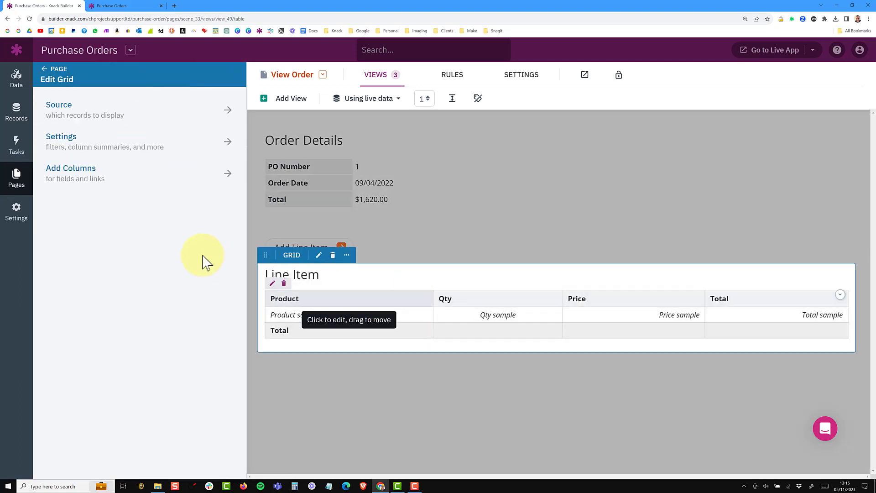
{"action": "left_click", "coordinate": [77, 184]}
{"action": "left_click_drag", "start_coordinate": [78, 249], "coordinate": [685, 307]}
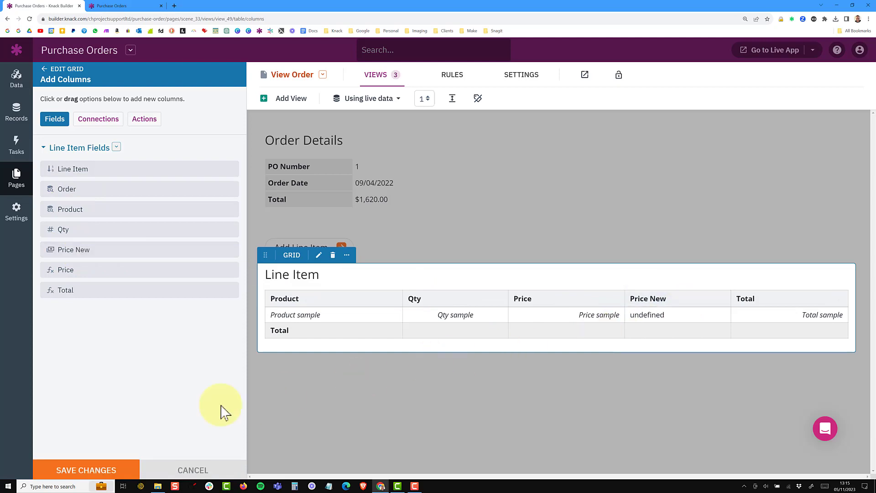
{"action": "left_click", "coordinate": [93, 469]}
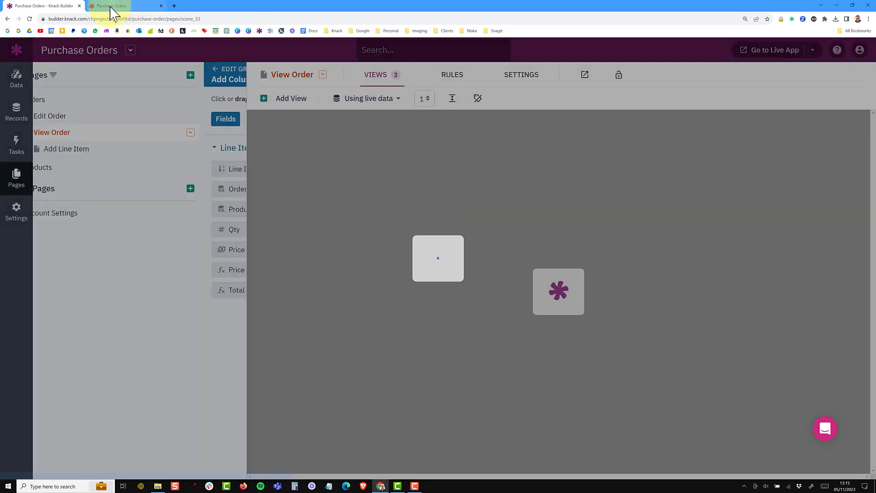
Switch to the live Purchase Orders app, reload the order, and compare Price with Price New on the first Laptop line.
{"action": "left_click", "coordinate": [117, 7]}
{"action": "left_click", "coordinate": [29, 18]}
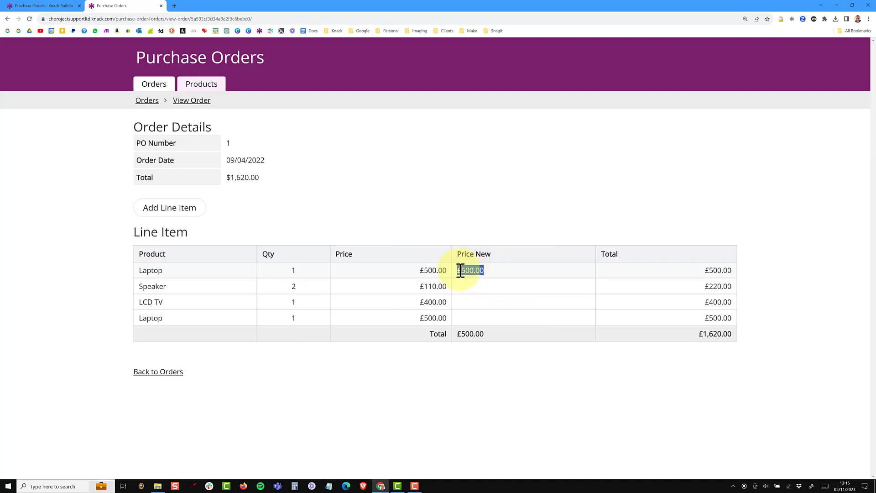
{"action": "left_click_drag", "start_coordinate": [420, 270], "coordinate": [433, 269]}
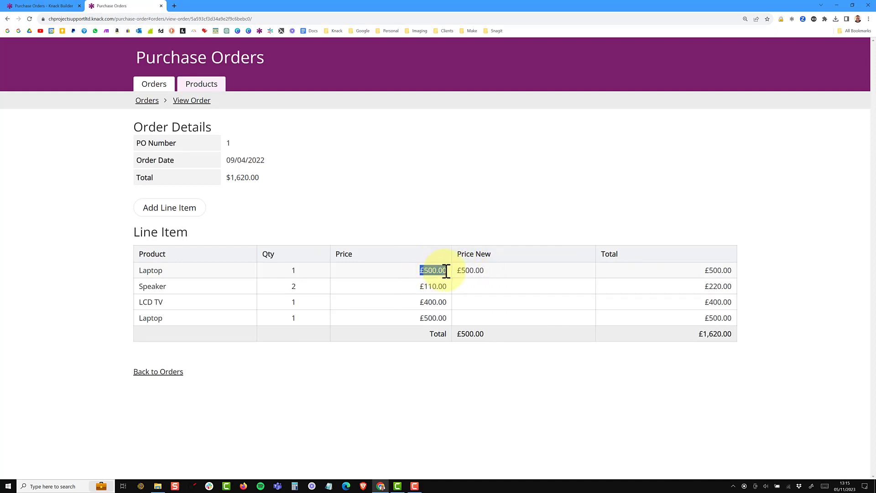
Set the Laptop product's price to £600.00 in the Products list.
{"action": "left_click", "coordinate": [211, 90]}
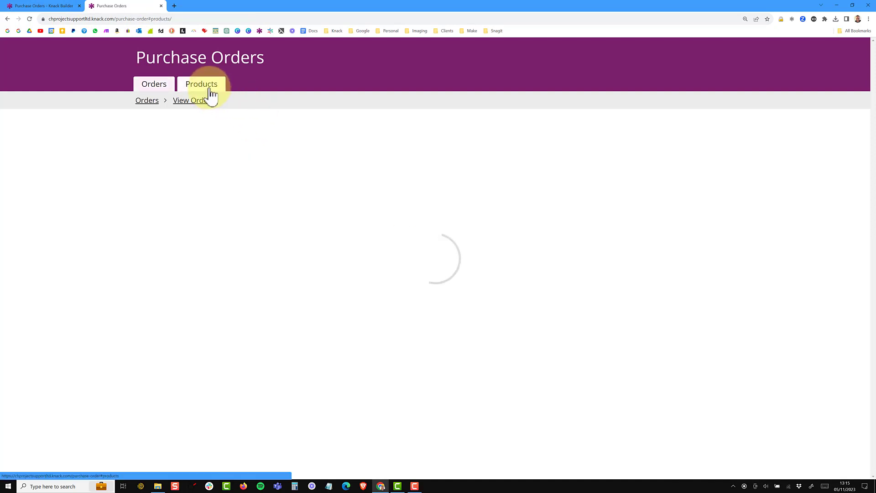
{"action": "left_click", "coordinate": [520, 154]}
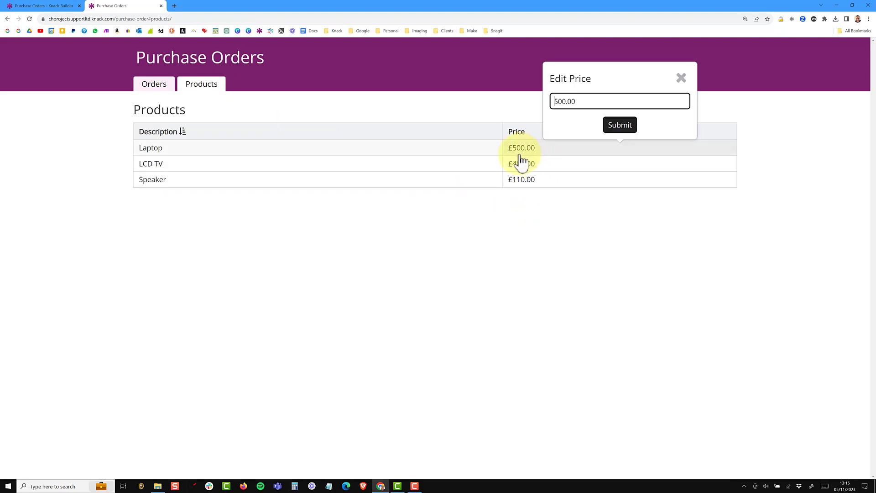
{"action": "type", "text": "6"}
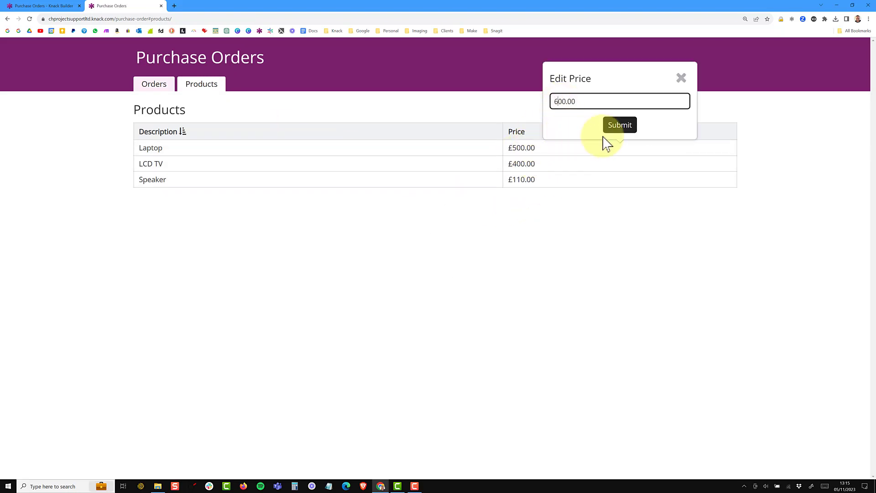
{"action": "left_click", "coordinate": [611, 135]}
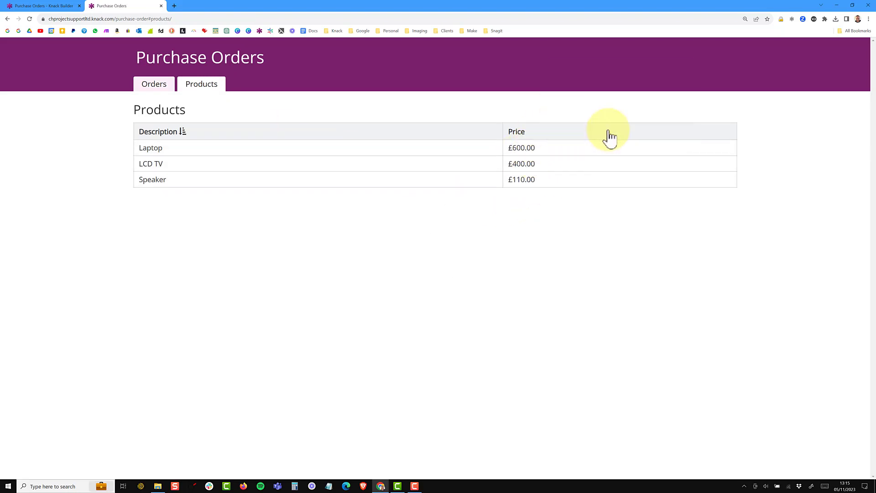
Open PO number 1's details from Orders and compare Price with Price New on the first Laptop line.
{"action": "left_click", "coordinate": [154, 86]}
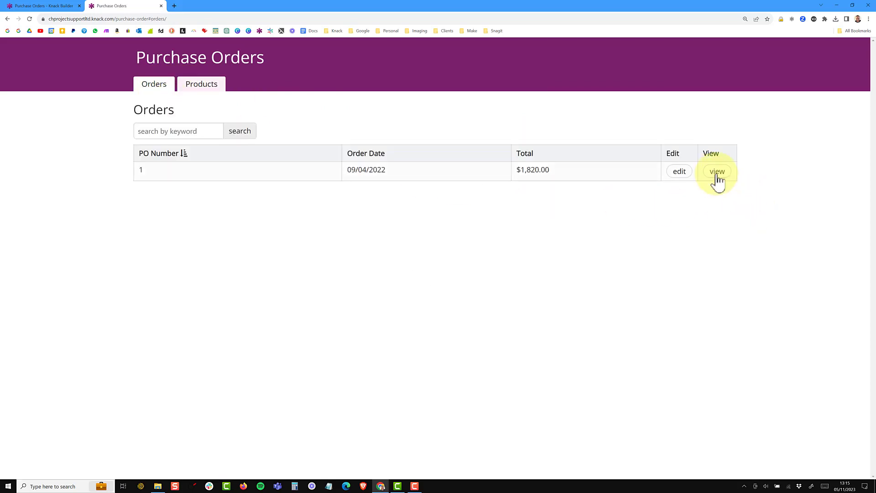
{"action": "left_click", "coordinate": [717, 181]}
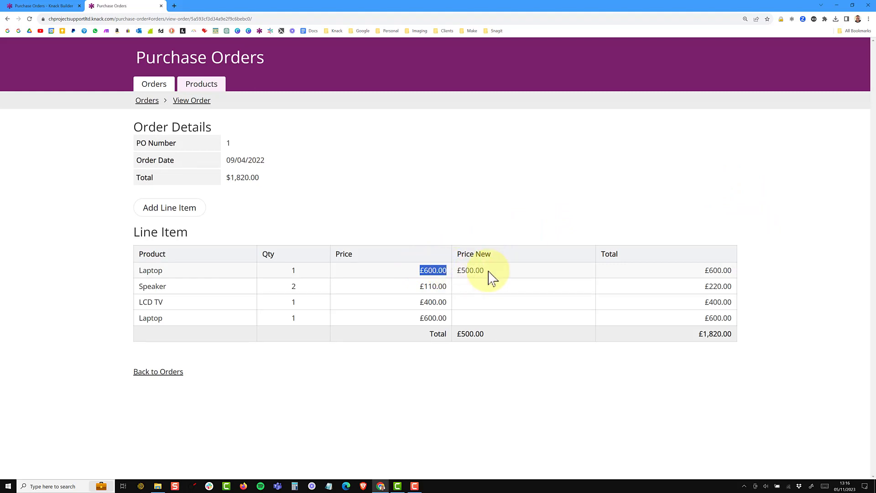
{"action": "left_click_drag", "start_coordinate": [484, 270], "coordinate": [461, 270]}
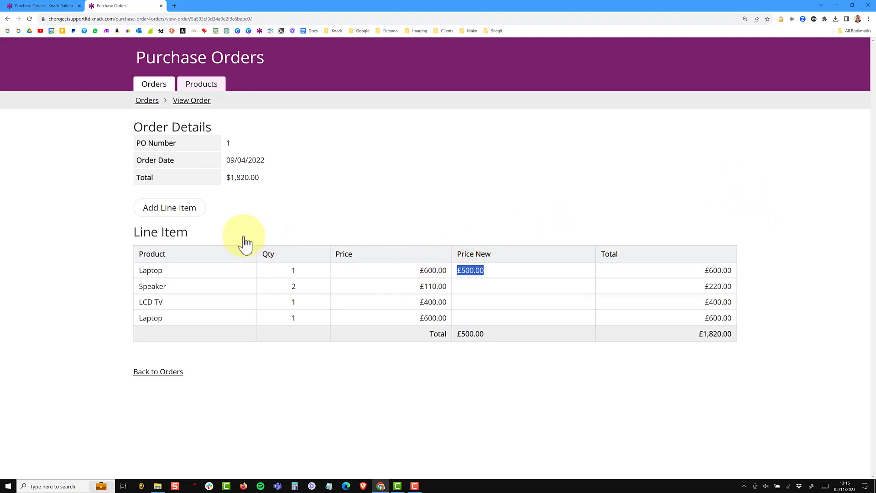
Add another line item for product Laptop with quantity 1 and compare Price and Price New on the two upper Laptop lines.
{"action": "left_click", "coordinate": [189, 213]}
{"action": "left_click", "coordinate": [336, 116]}
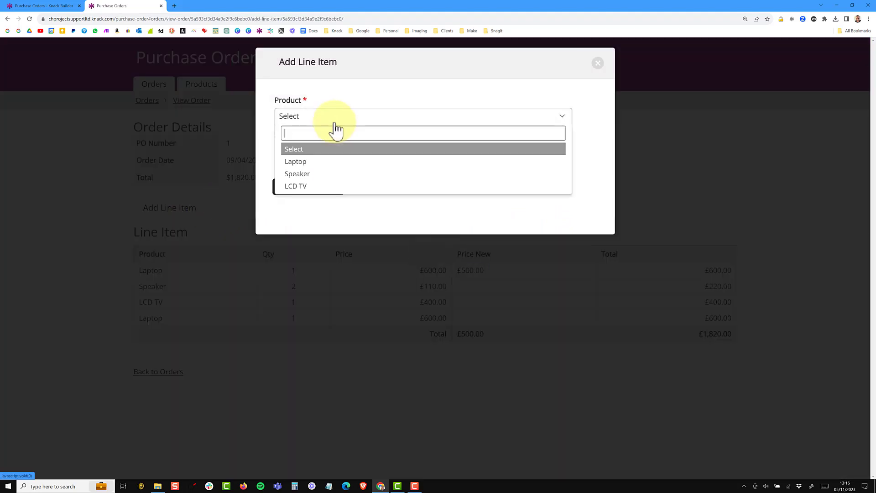
{"action": "left_click", "coordinate": [313, 160]}
{"action": "left_click", "coordinate": [299, 157]}
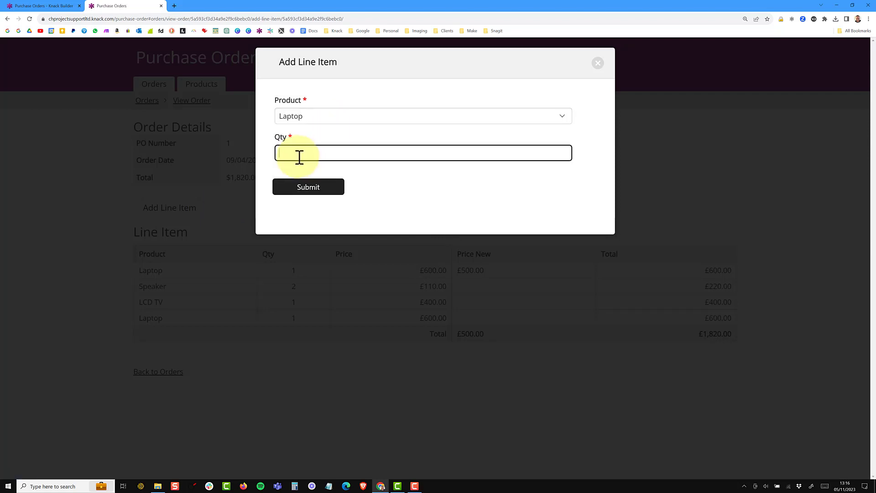
{"action": "type", "text": "1"}
{"action": "left_click", "coordinate": [300, 188]}
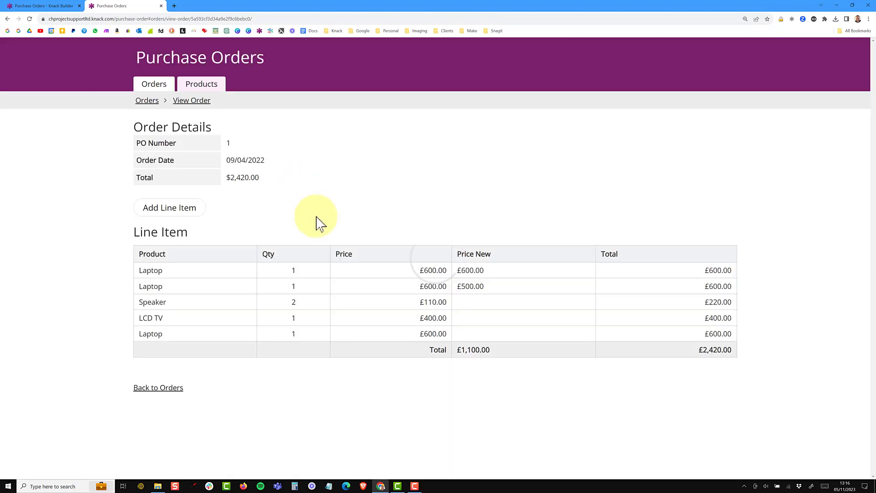
{"action": "left_click_drag", "start_coordinate": [490, 275], "coordinate": [459, 276]}
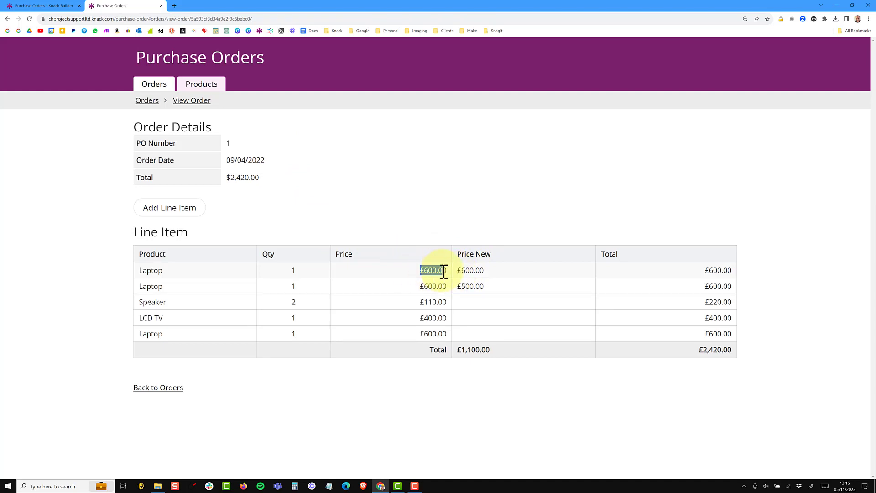
{"action": "left_click_drag", "start_coordinate": [424, 286], "coordinate": [495, 294]}
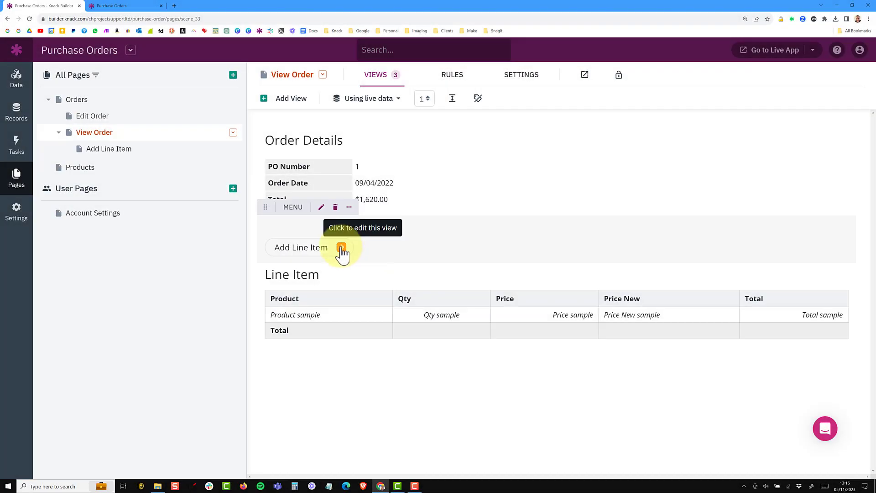
Switch back to the Knack Builder and review the Add Line Item form's record rule values, leaving them unchanged.
{"action": "left_click", "coordinate": [341, 250]}
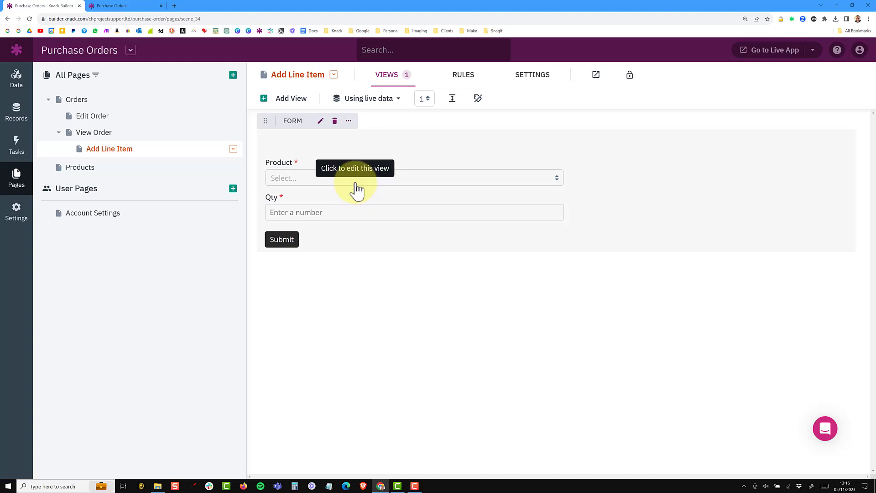
{"action": "left_click", "coordinate": [357, 189]}
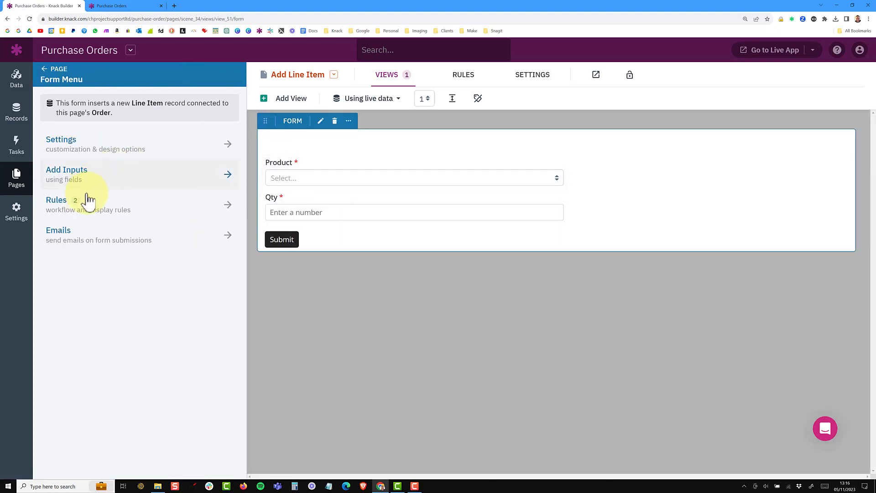
{"action": "left_click", "coordinate": [87, 200]}
{"action": "left_click", "coordinate": [91, 184]}
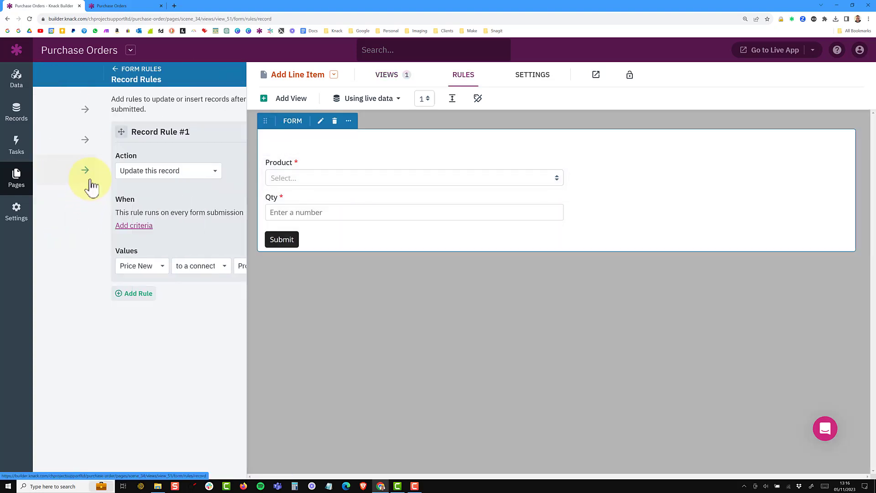
{"action": "left_click", "coordinate": [77, 267]}
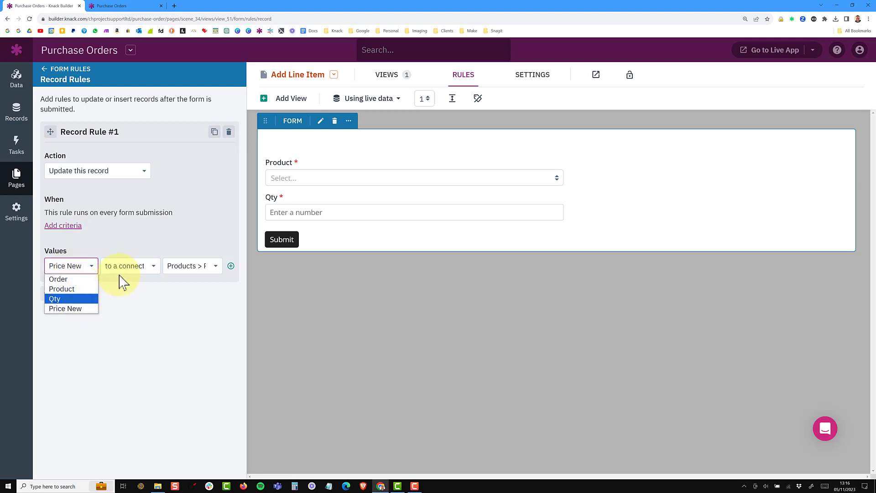
{"action": "left_click", "coordinate": [130, 268]}
{"action": "left_click", "coordinate": [194, 268]}
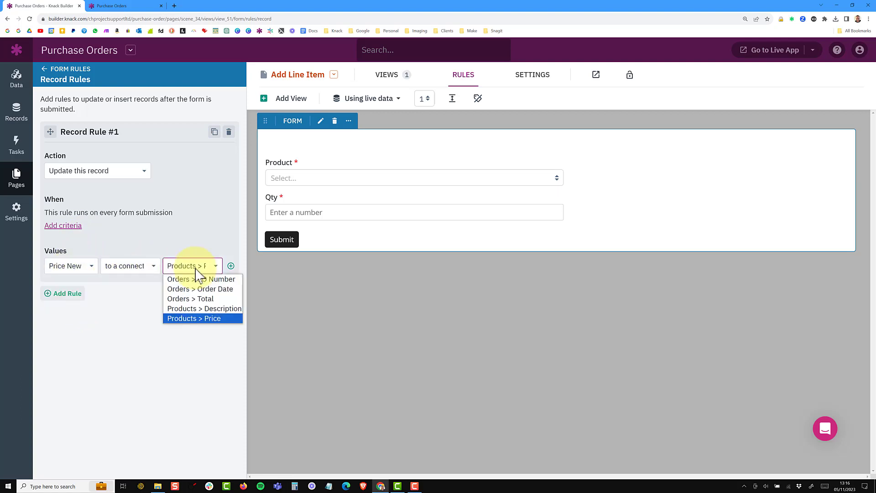